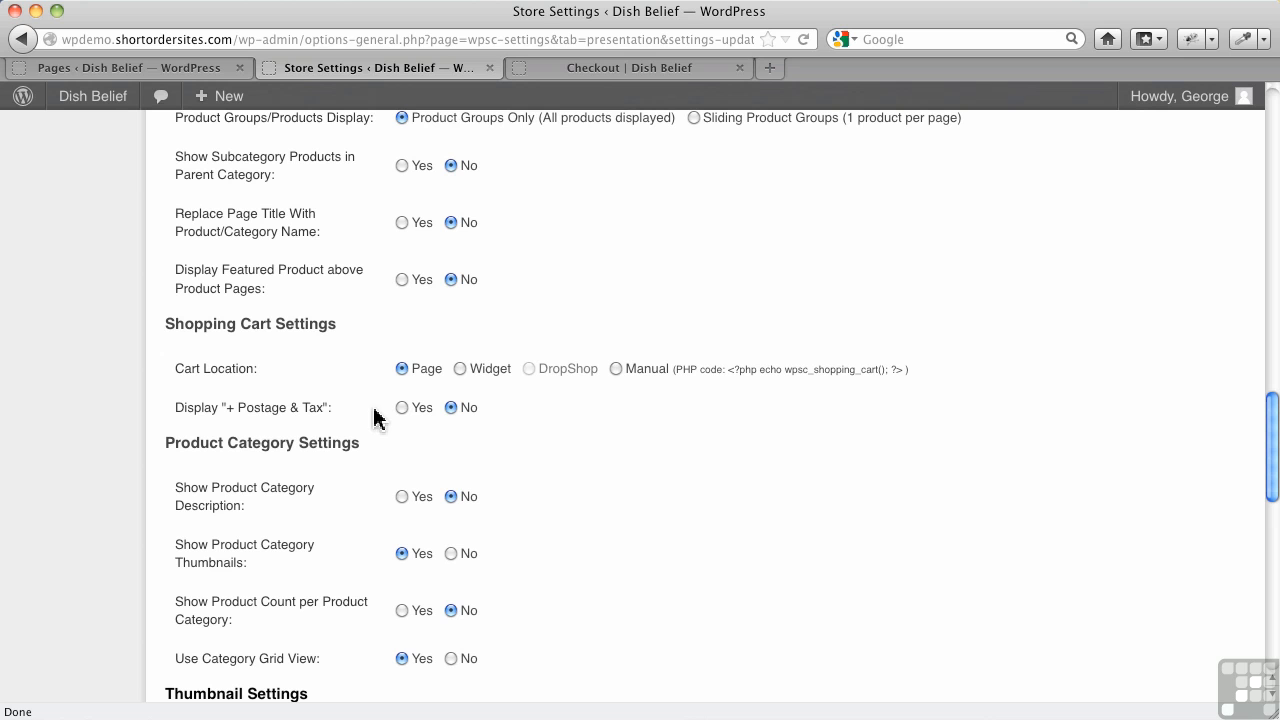
- Open the store's Checkout settings and set Enable Shipping Same as Billing Option to Yes
scroll(628, 285, "up", 15)
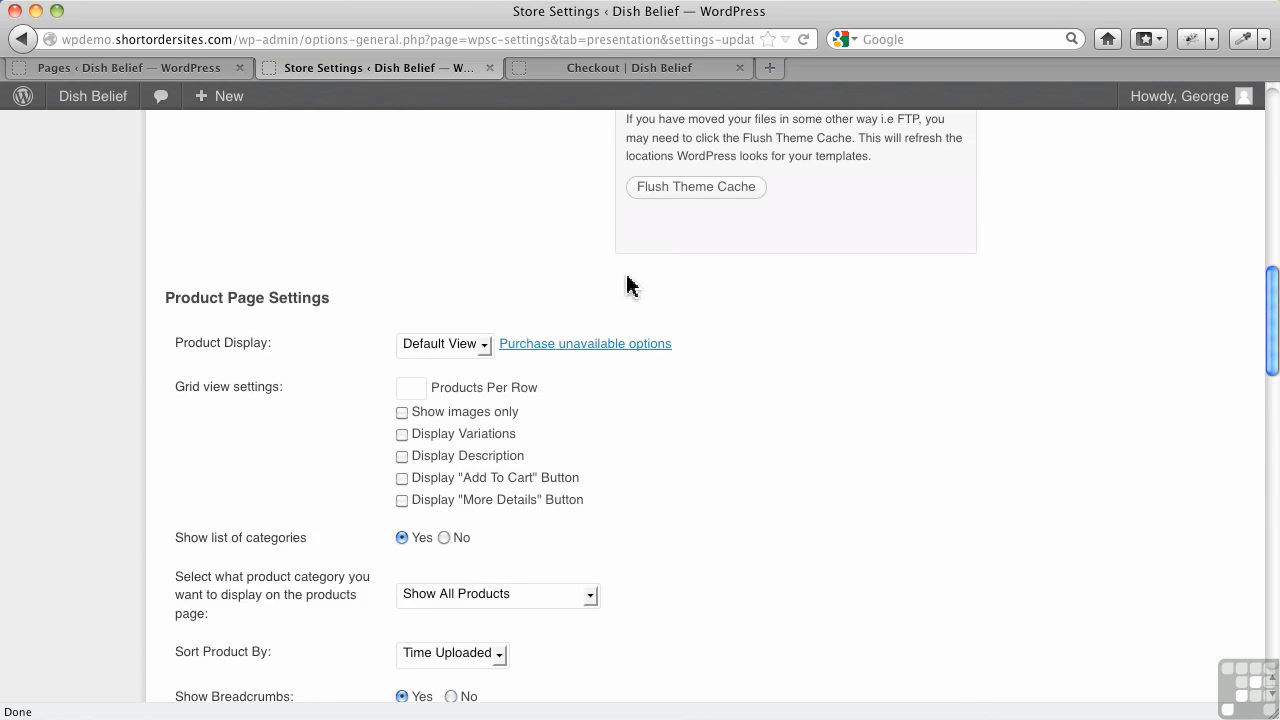
left_click(708, 198)
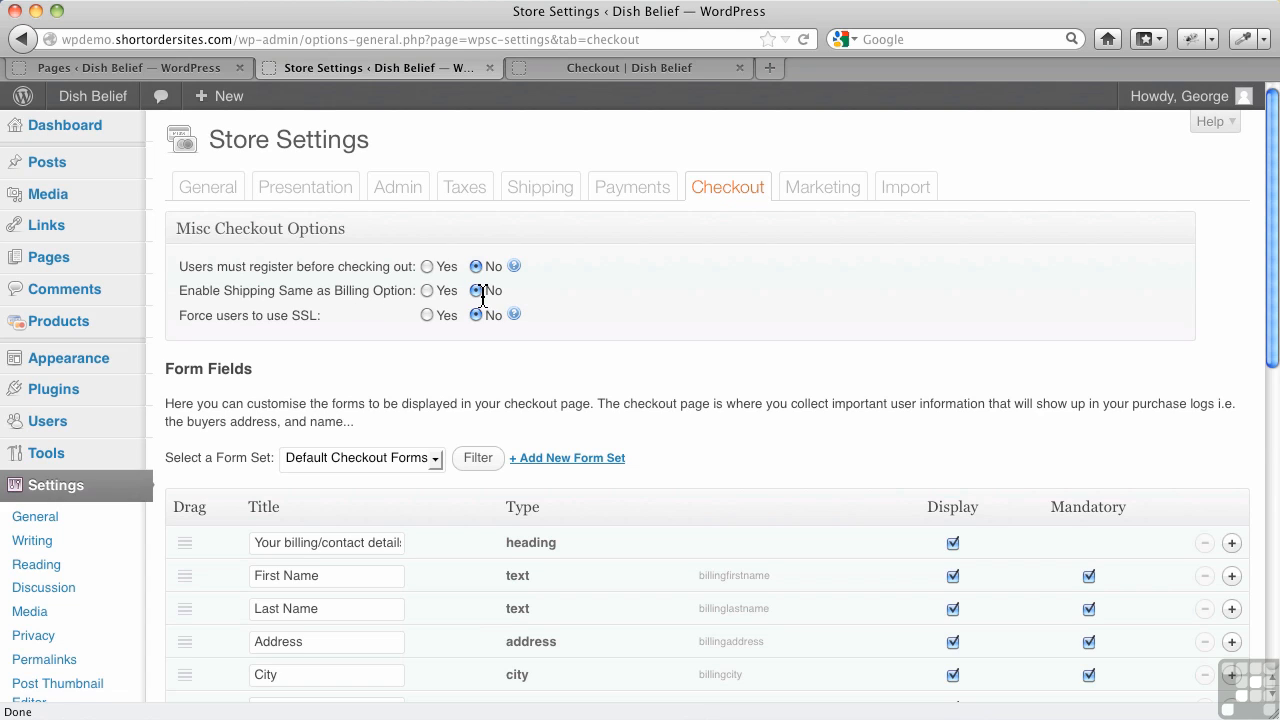
left_click(428, 291)
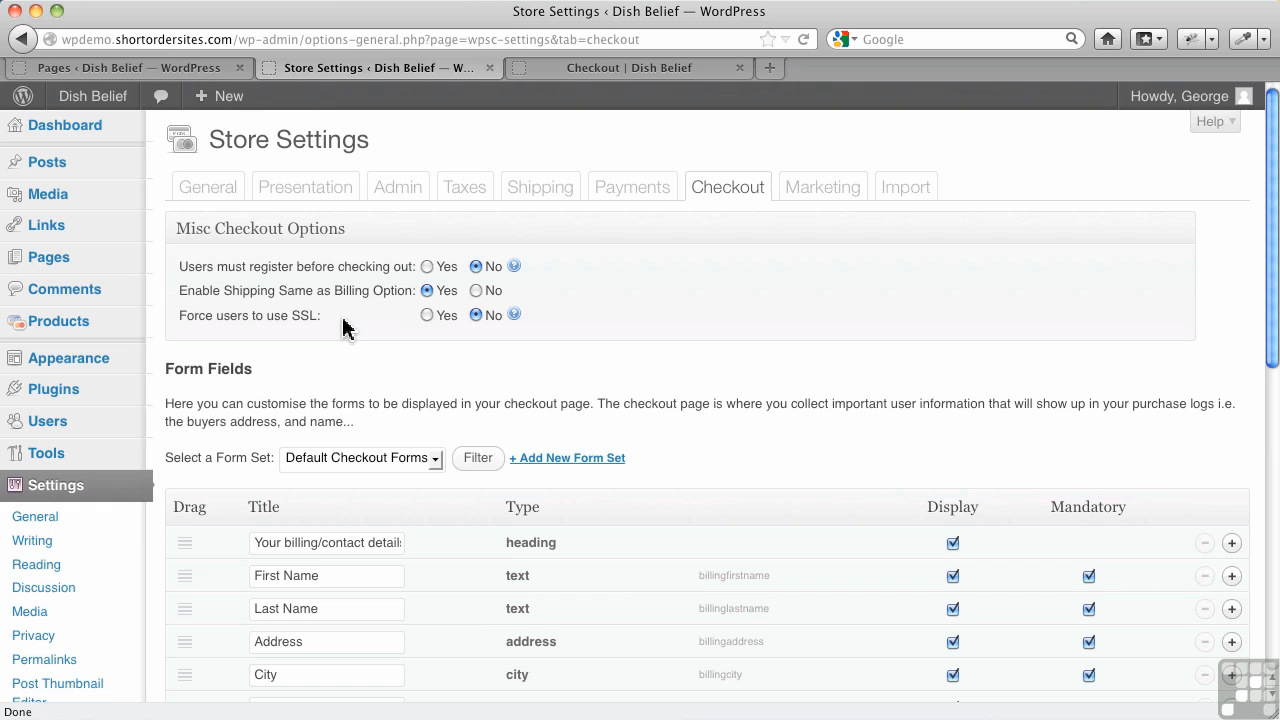
- Examine the SSL option's help and review which billing and shipping form fields are displayed or mandatory at checkout
left_click(514, 316)
scroll(372, 350, "down", 2)
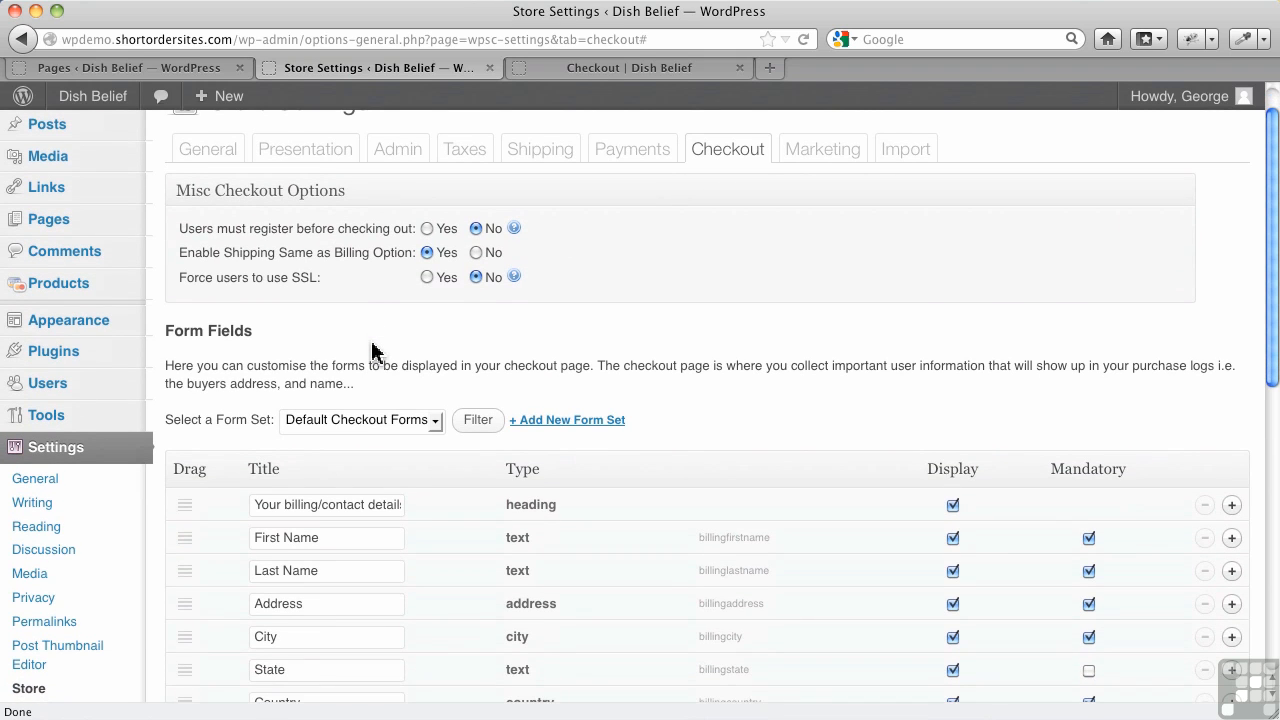
scroll(372, 350, "down", 2)
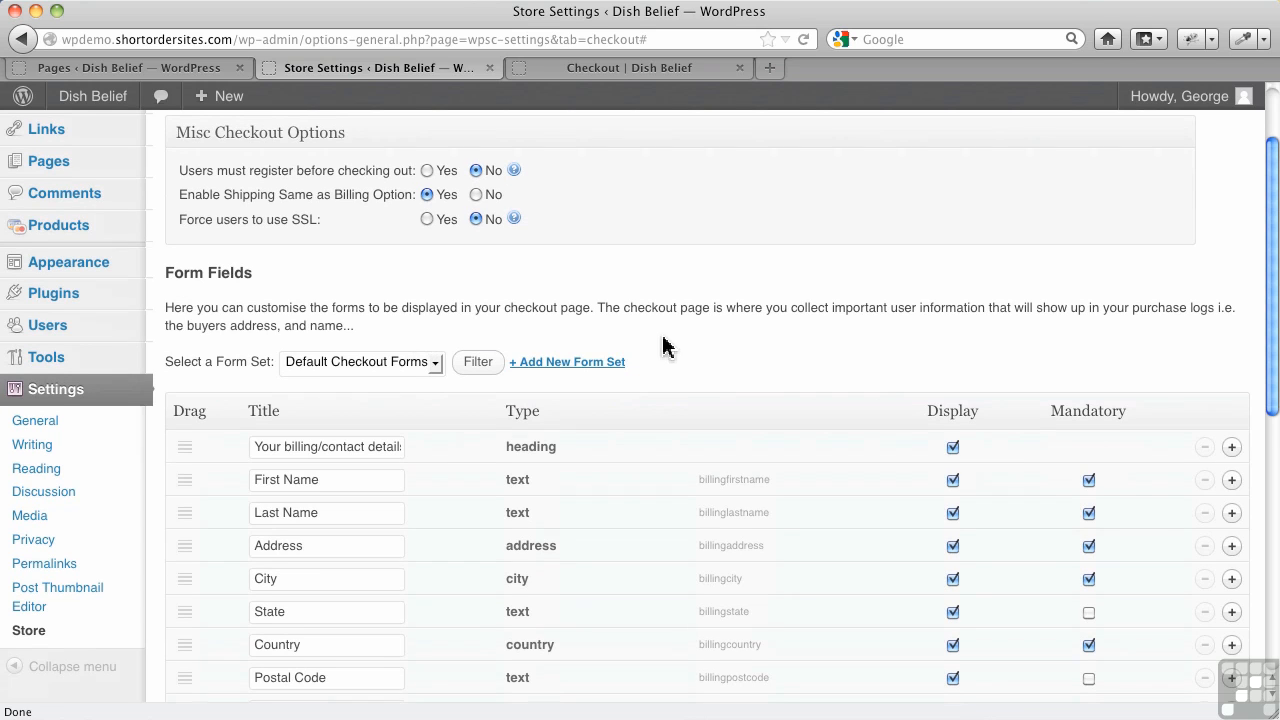
scroll(667, 347, "down", 1)
scroll(667, 347, "down", 1)
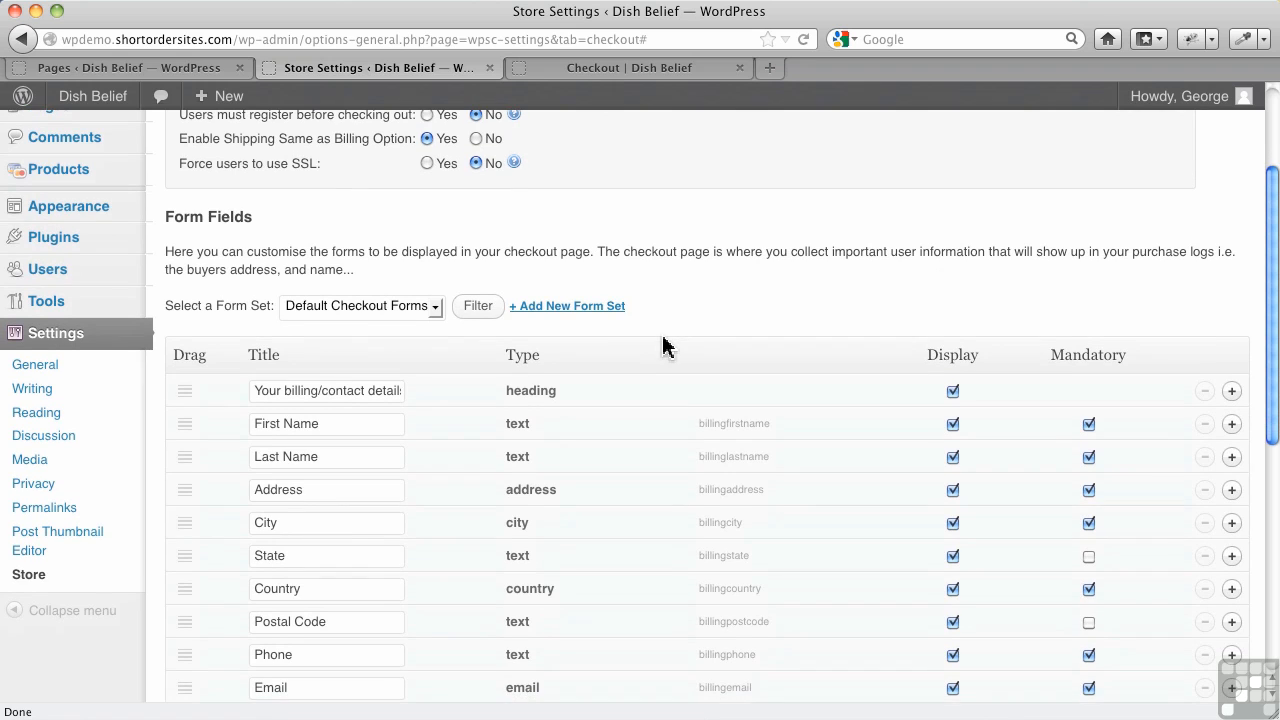
scroll(667, 347, "down", 3)
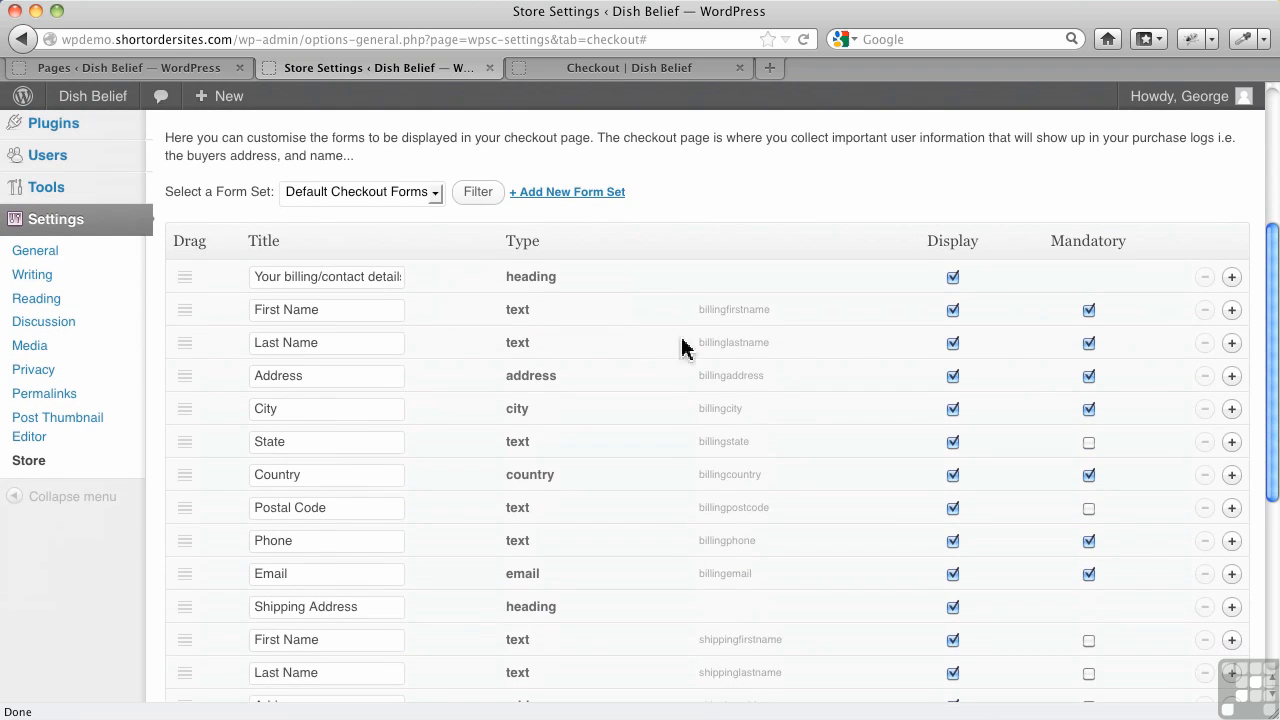
scroll(955, 285, "down", 3)
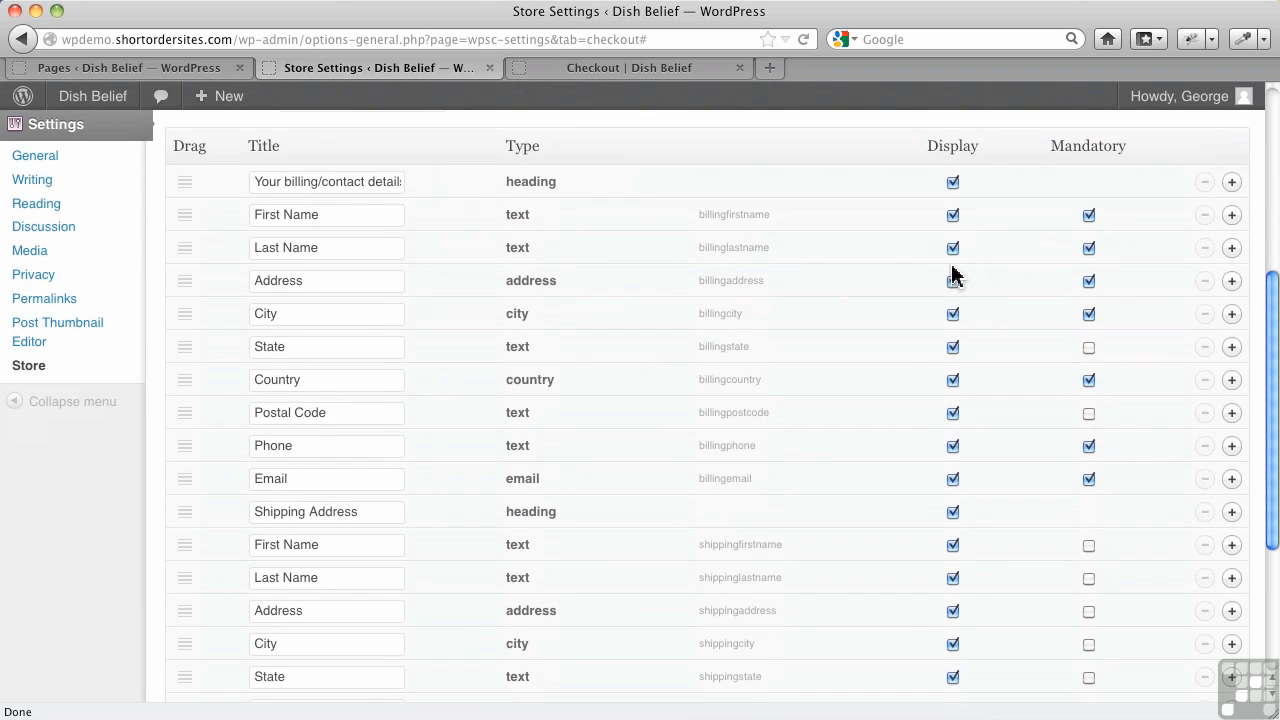
scroll(965, 488, "down", 4)
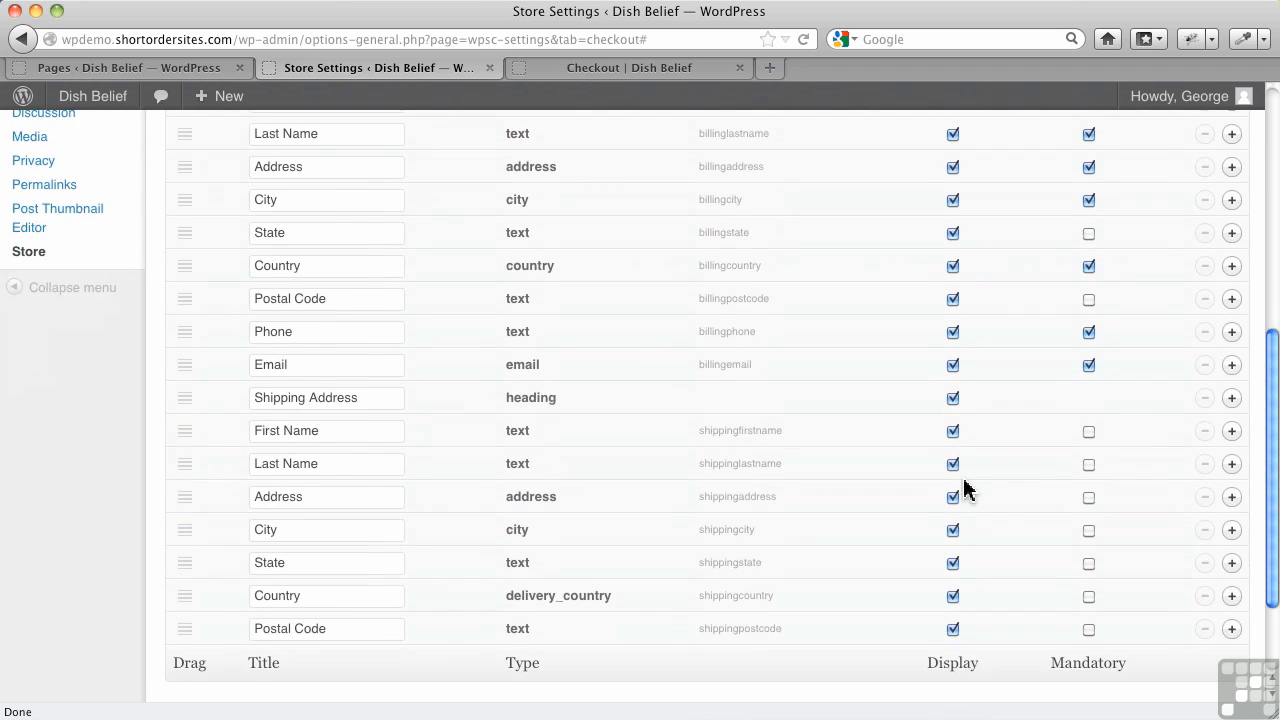
scroll(965, 488, "down", 1)
scroll(965, 488, "up", 9)
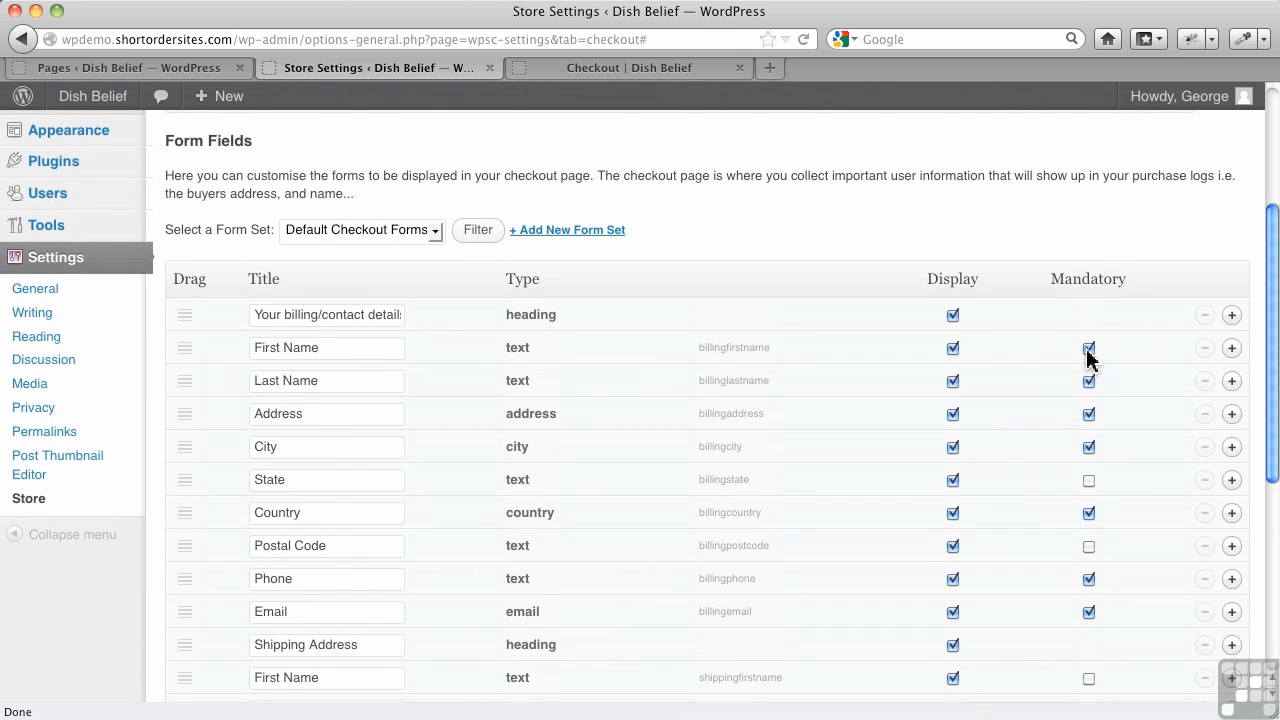
scroll(1044, 376, "down", 6)
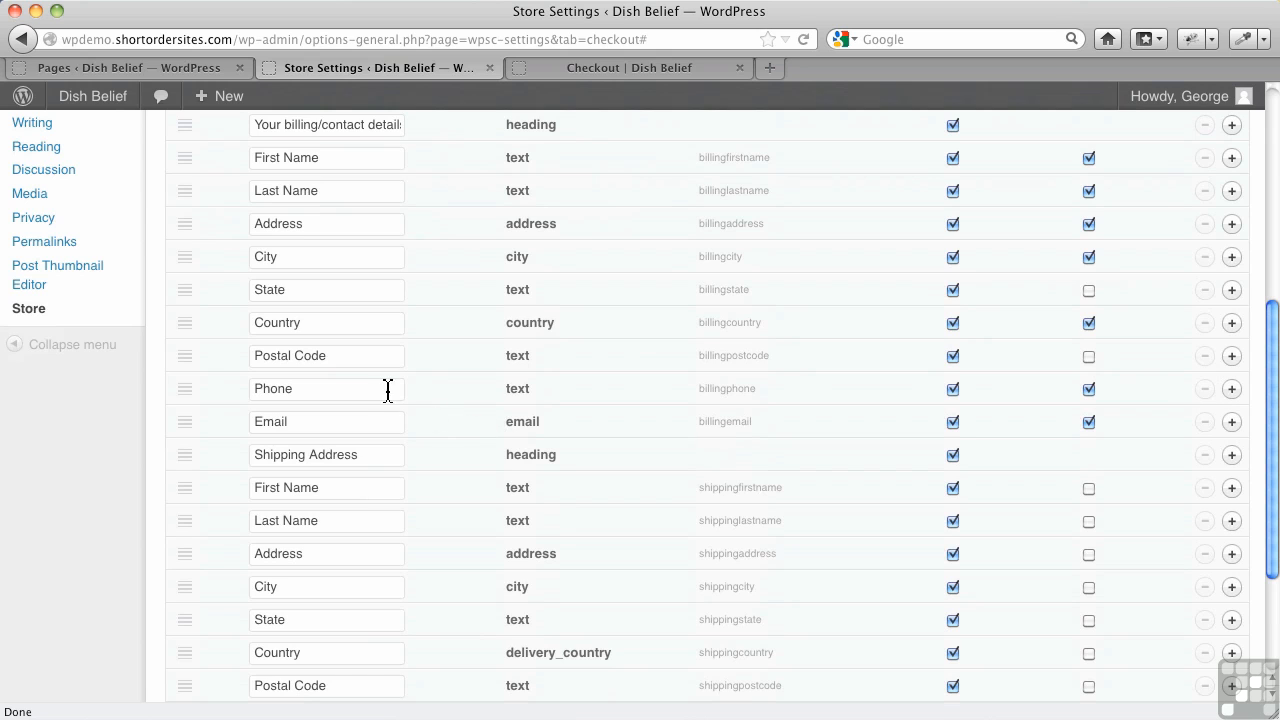
scroll(388, 390, "up", 6)
scroll(388, 390, "up", 2)
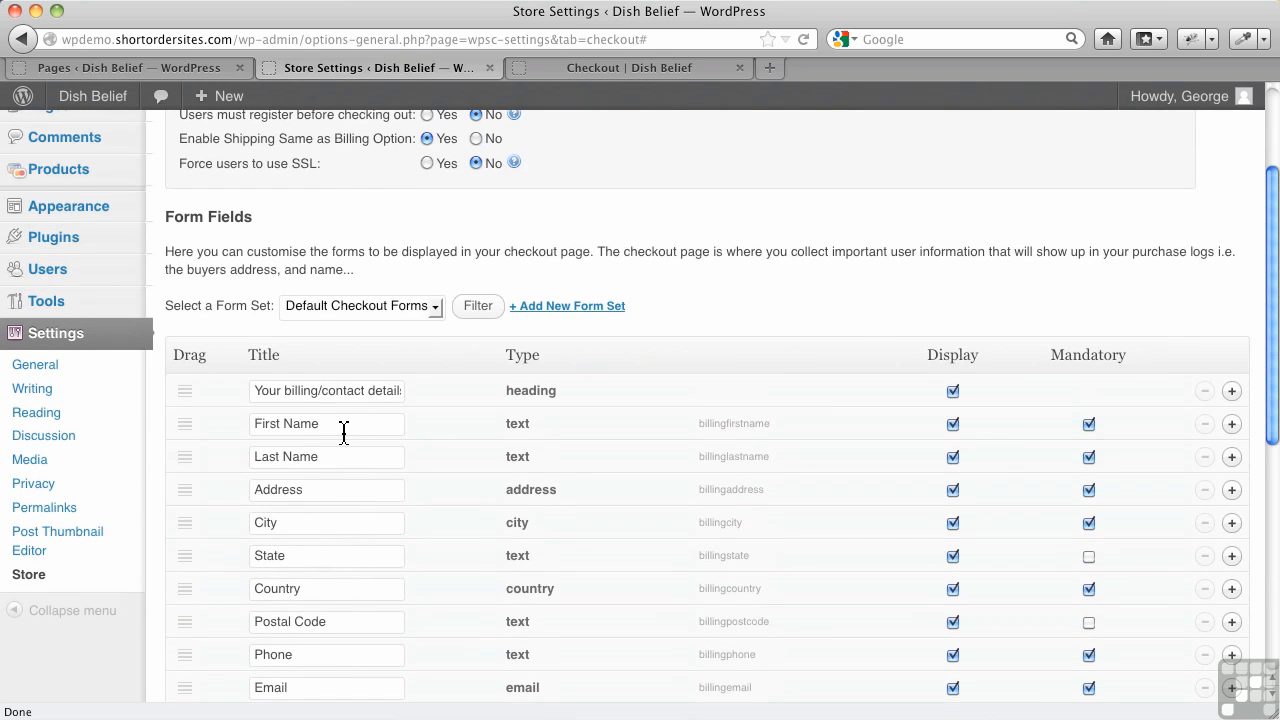
scroll(343, 432, "down", 5)
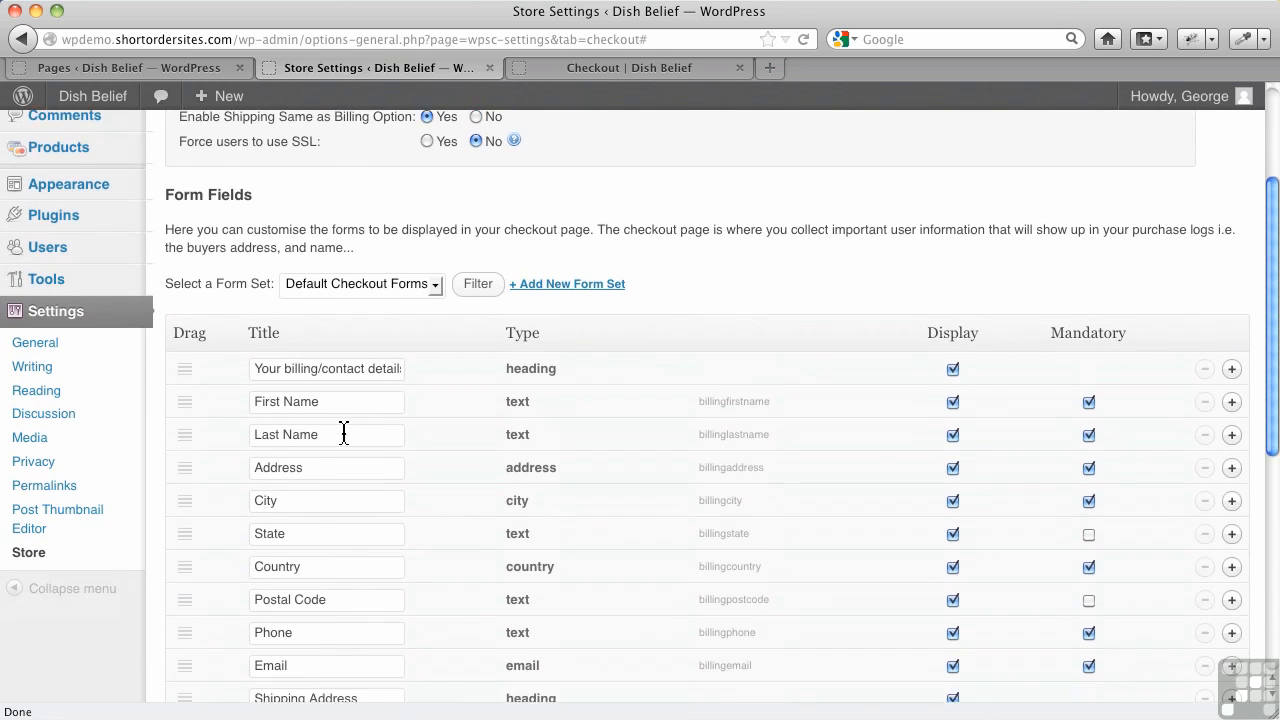
scroll(343, 432, "down", 8)
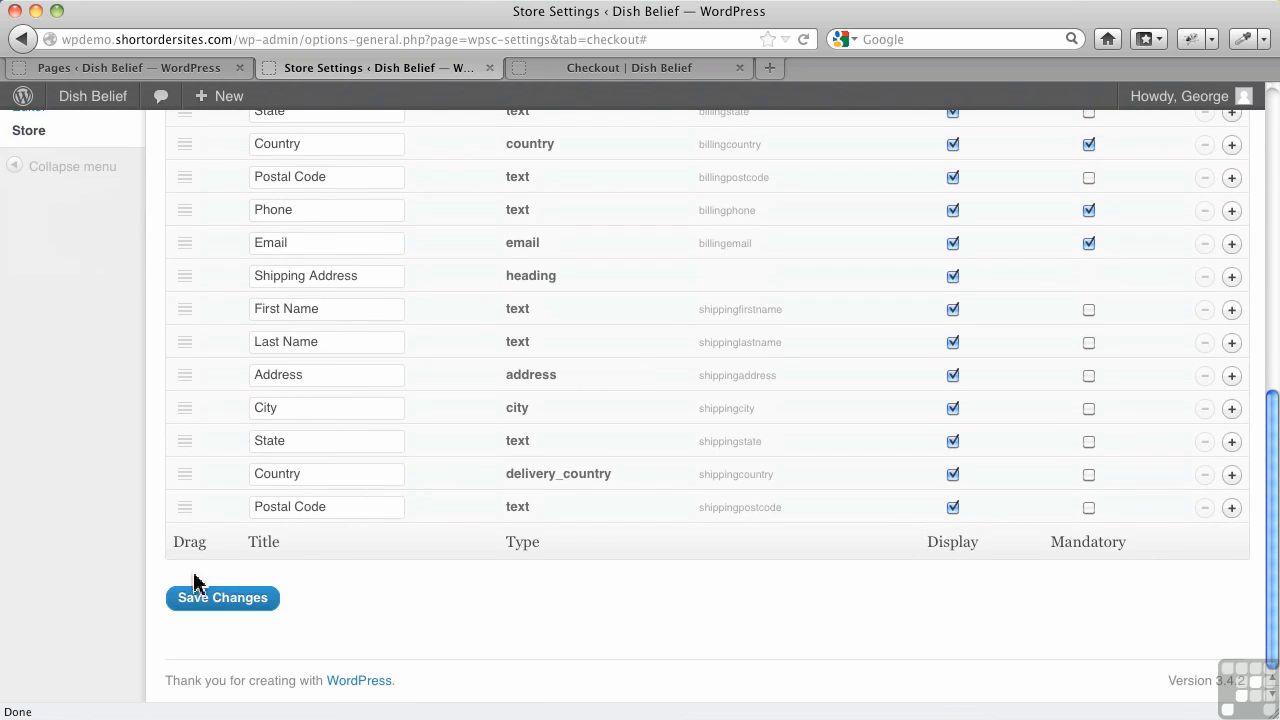
scroll(323, 551, "up", 16)
scroll(385, 388, "up", 2)
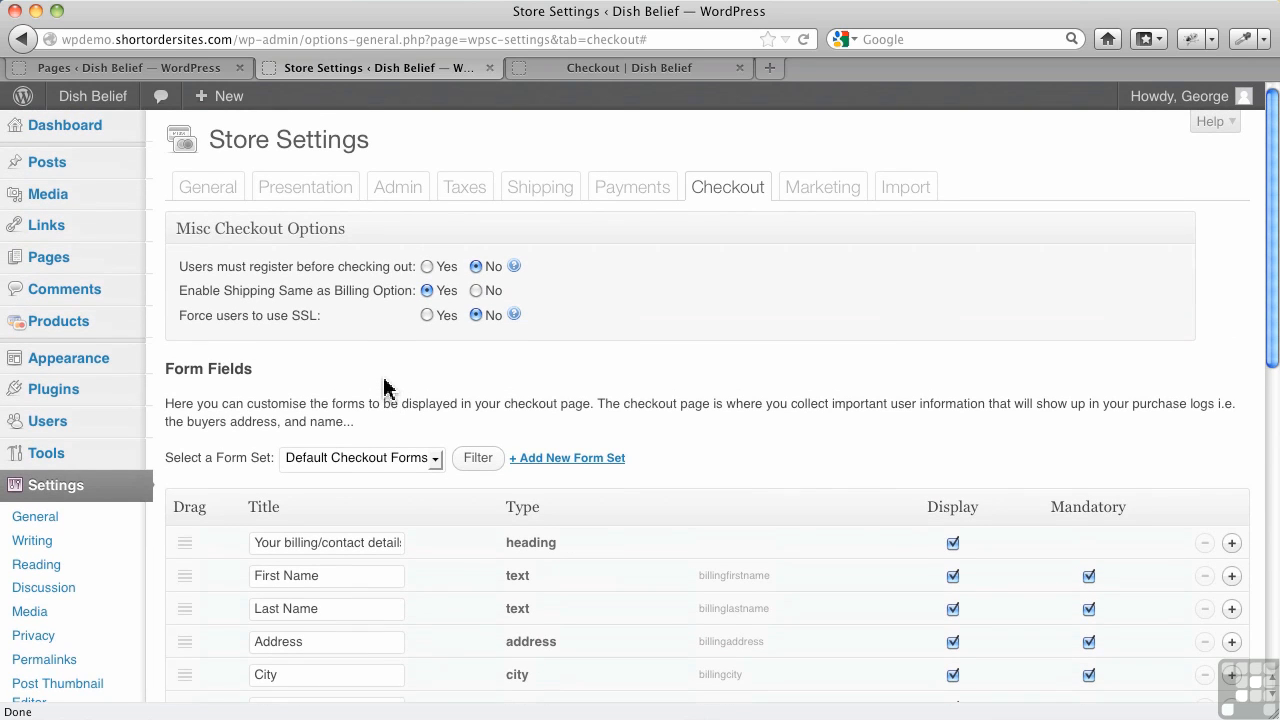
- Switch to the store's Checkout page and examine the shopping cart above the order review
left_click(627, 76)
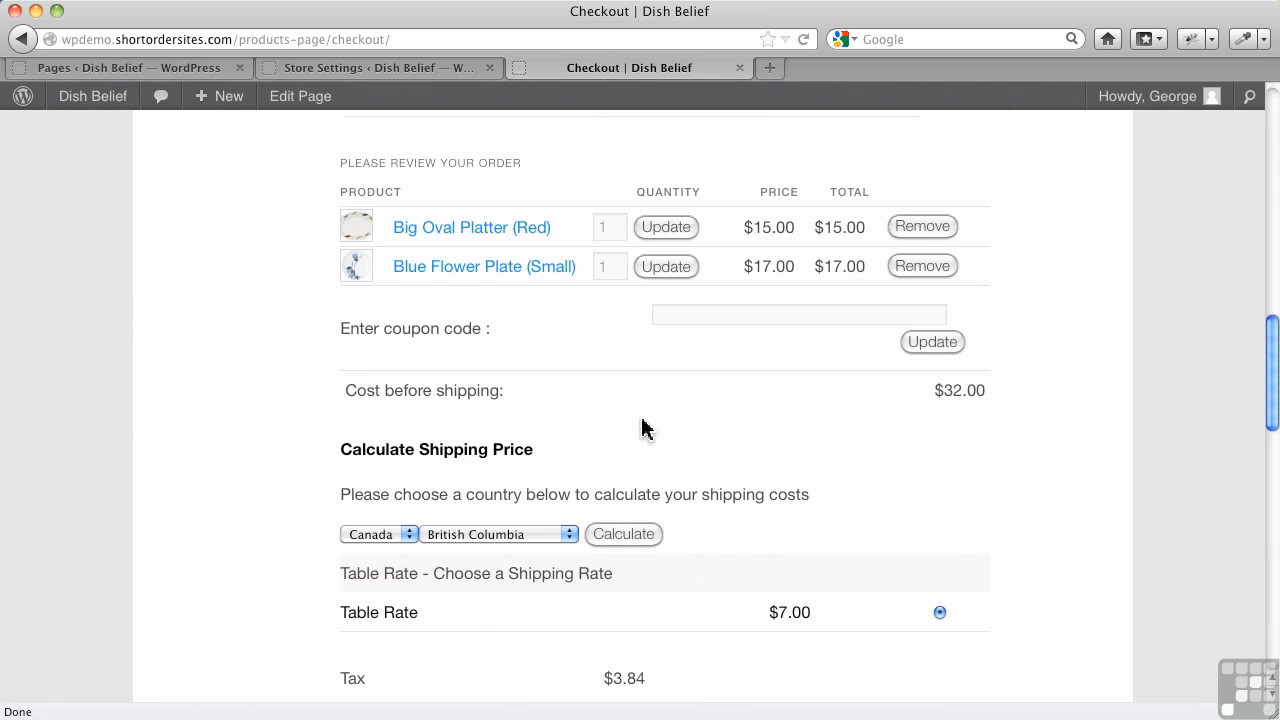
scroll(645, 428, "up", 8)
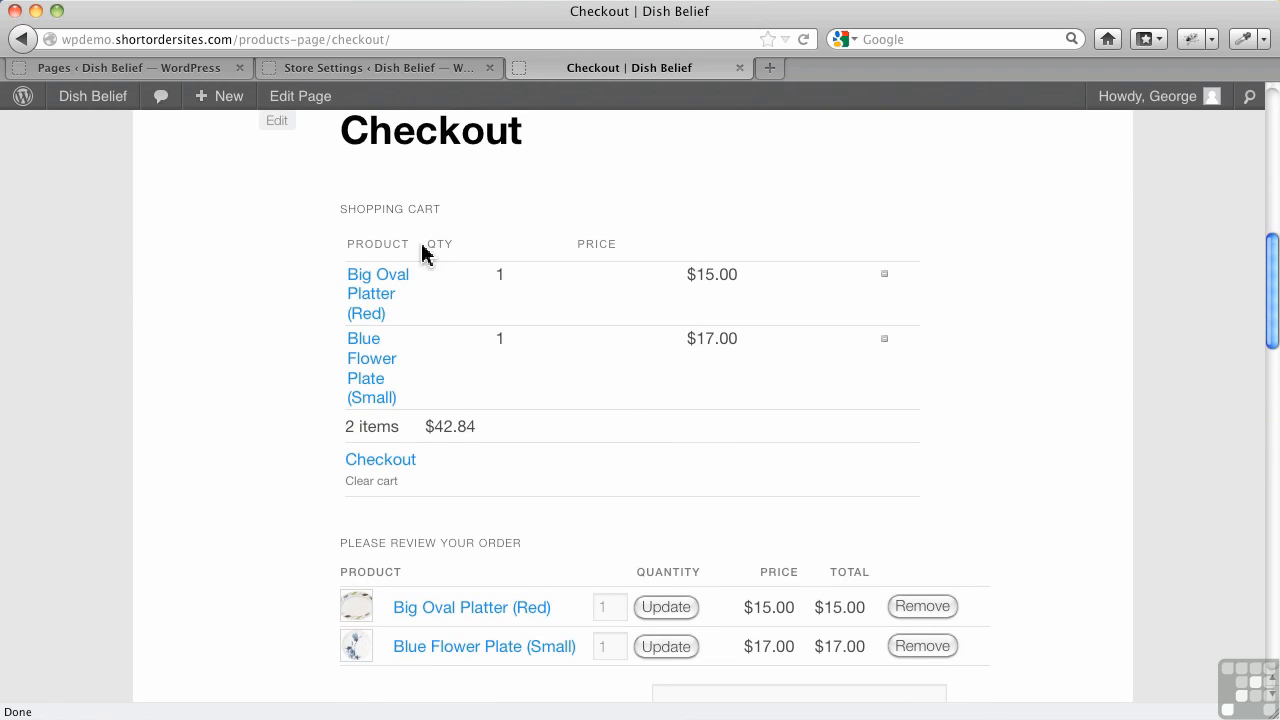
- Return to Store Settings and save the changed checkout options, staying on the page instead of discarding them
left_click(380, 72)
left_click(295, 188)
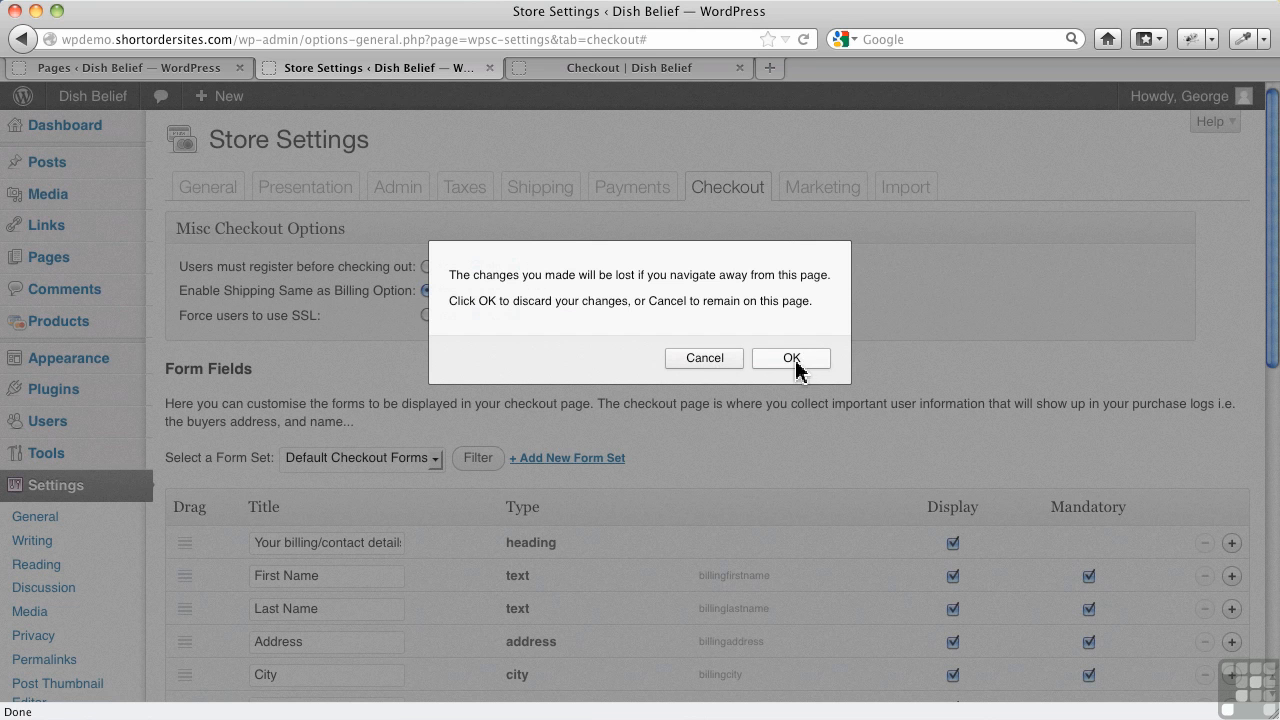
left_click(718, 360)
scroll(480, 371, "down", 10)
left_click(247, 606)
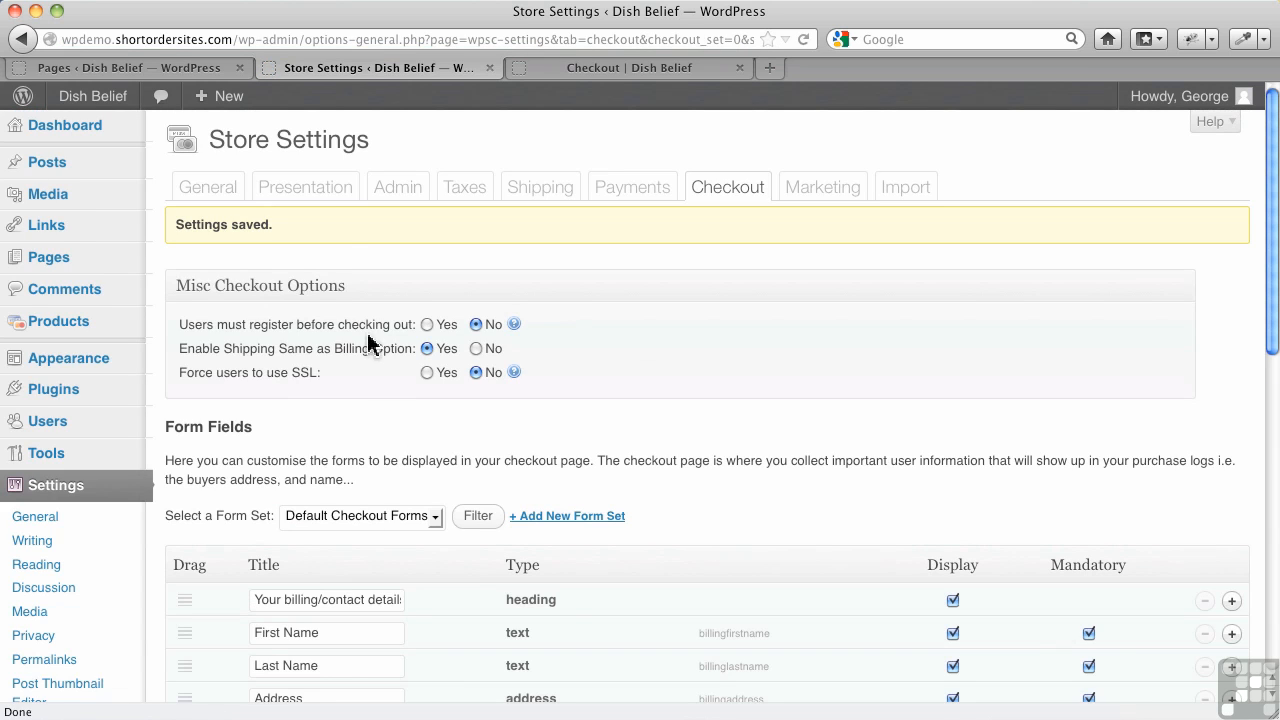
- In the Presentation settings, set the shopping cart's Cart Location to Widget and save the changes
left_click(331, 204)
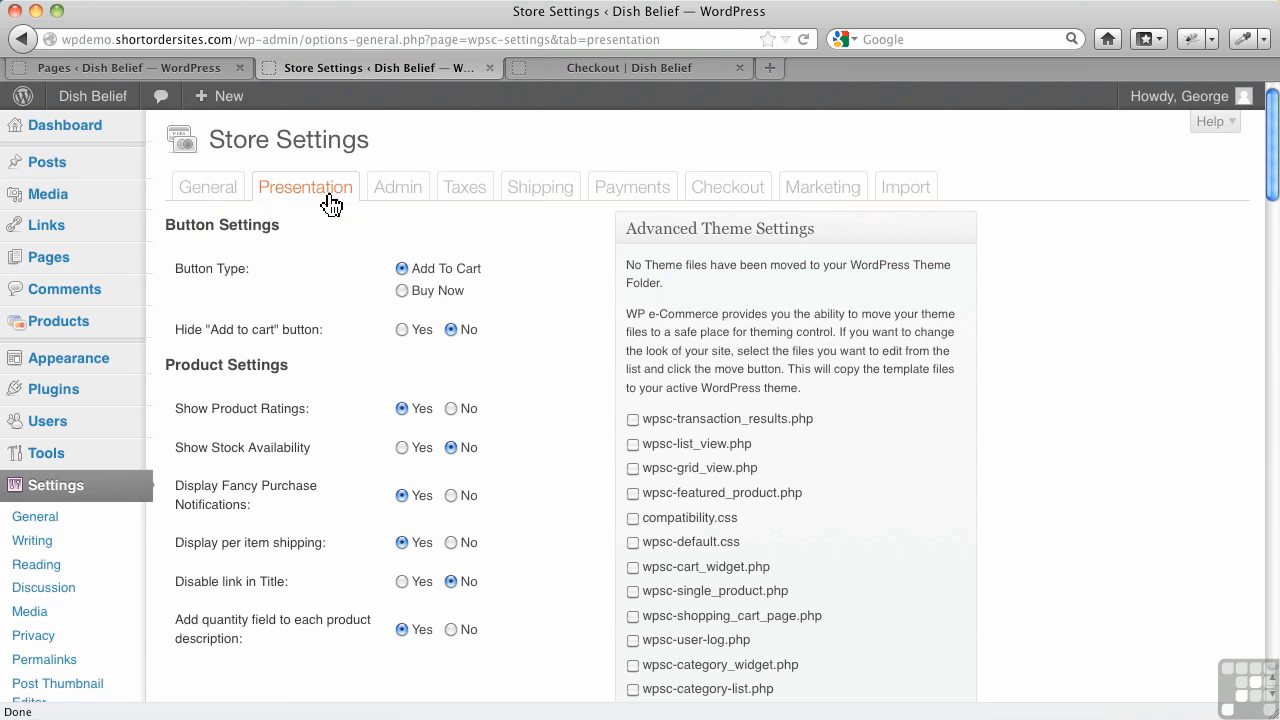
scroll(545, 468, "down", 5)
scroll(545, 468, "down", 15)
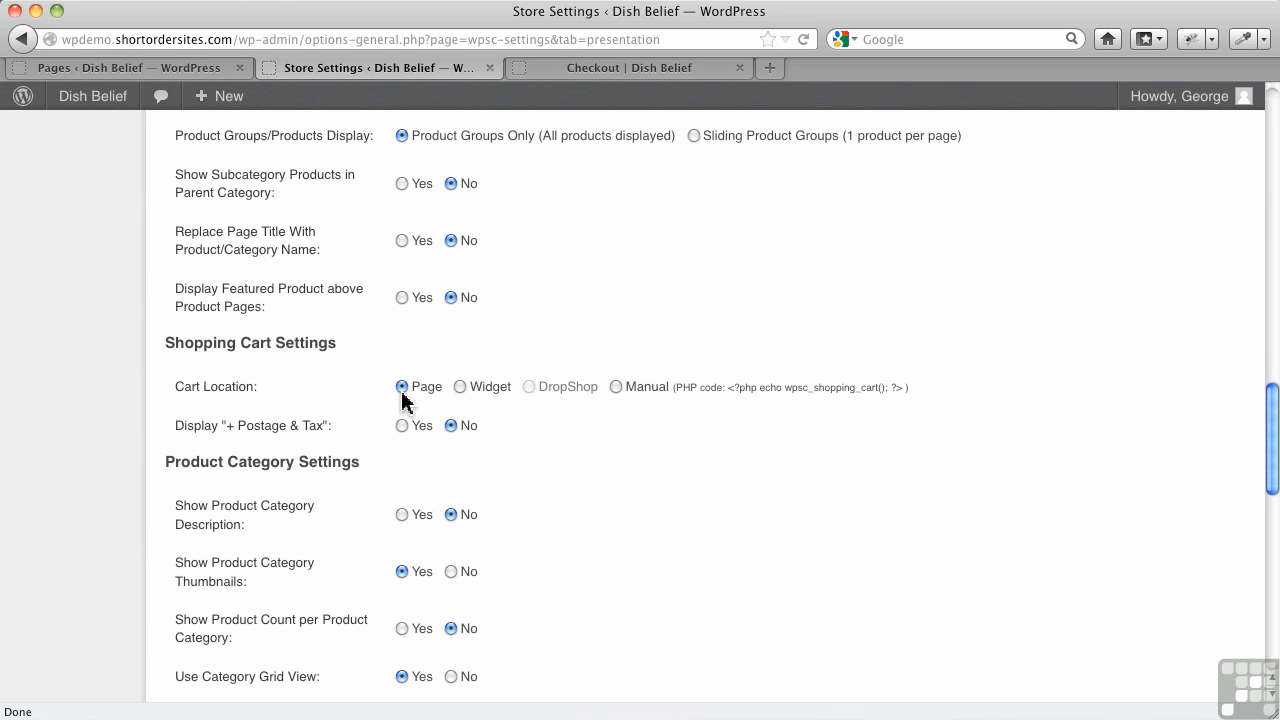
left_click(461, 389)
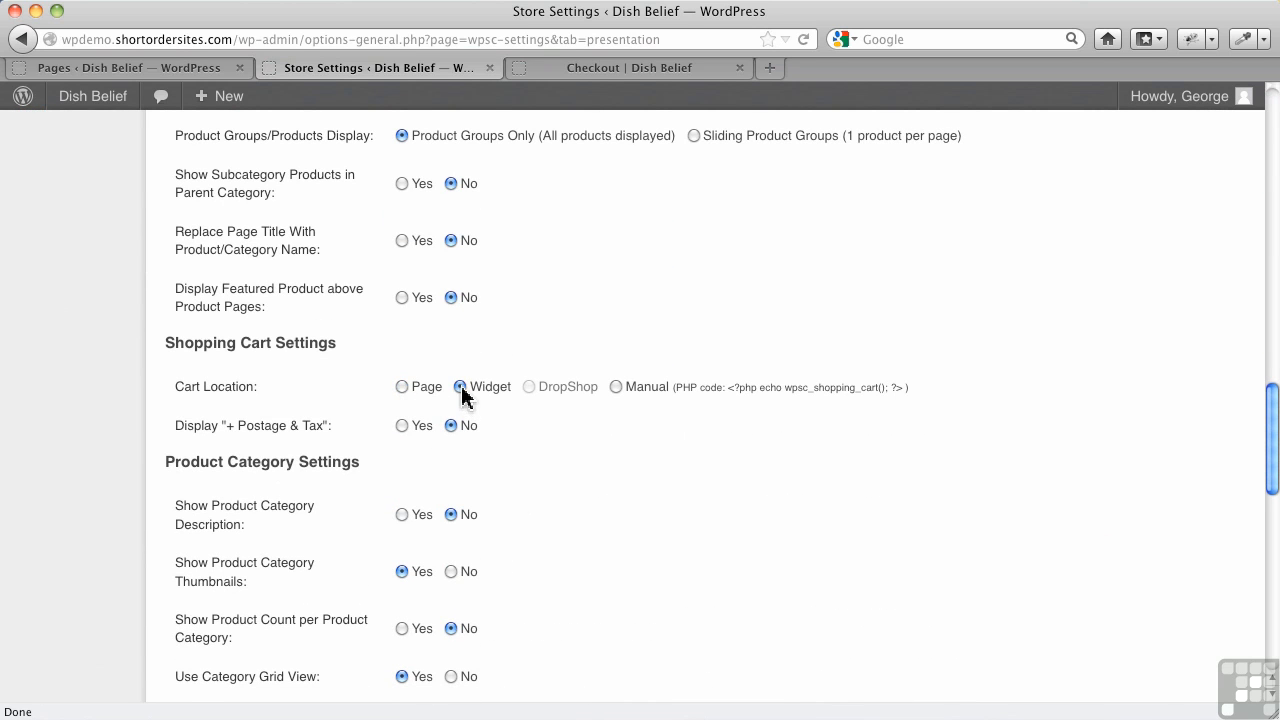
scroll(548, 468, "down", 10)
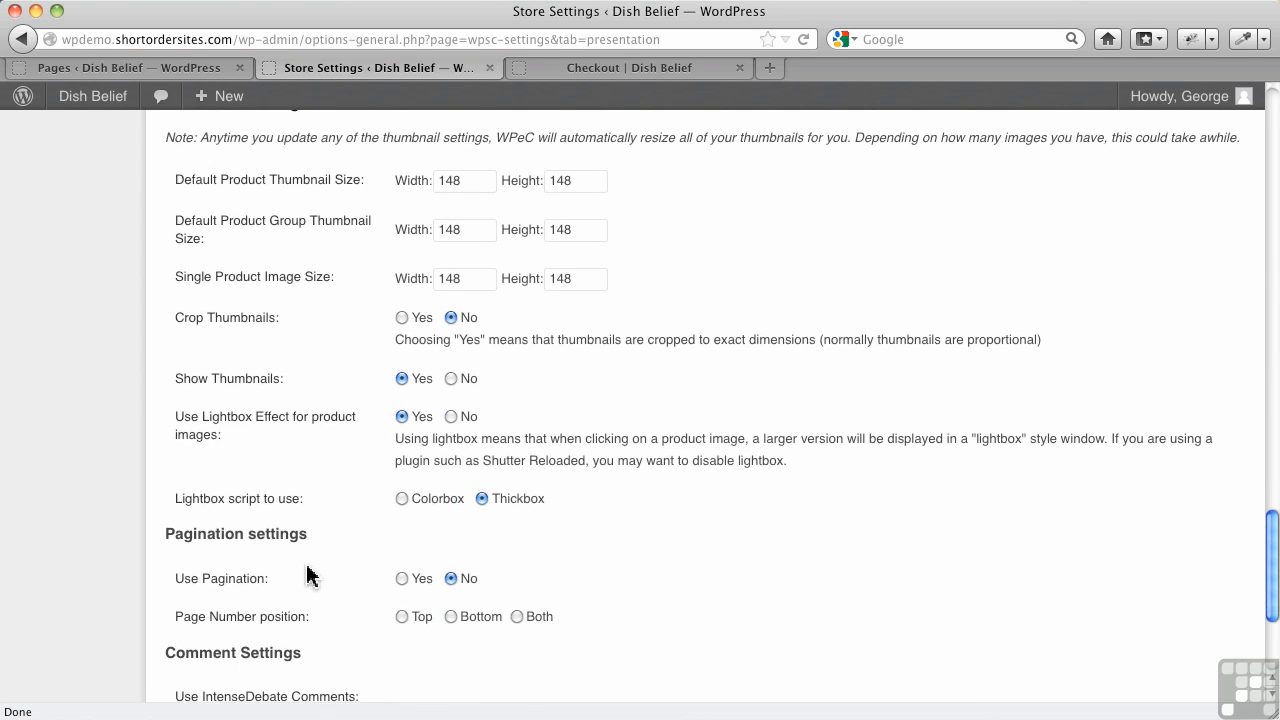
left_click(255, 604)
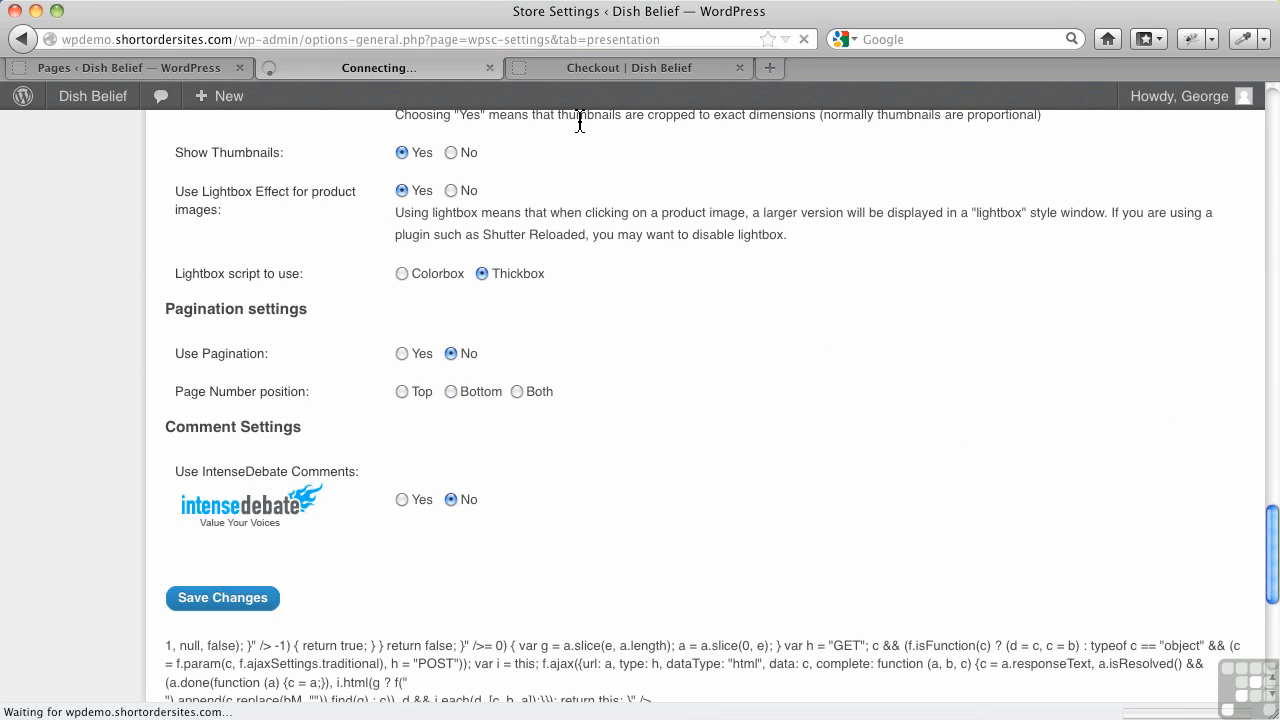
- Reload the store's Checkout page and review its order table, shipping price section and billing details
left_click(597, 72)
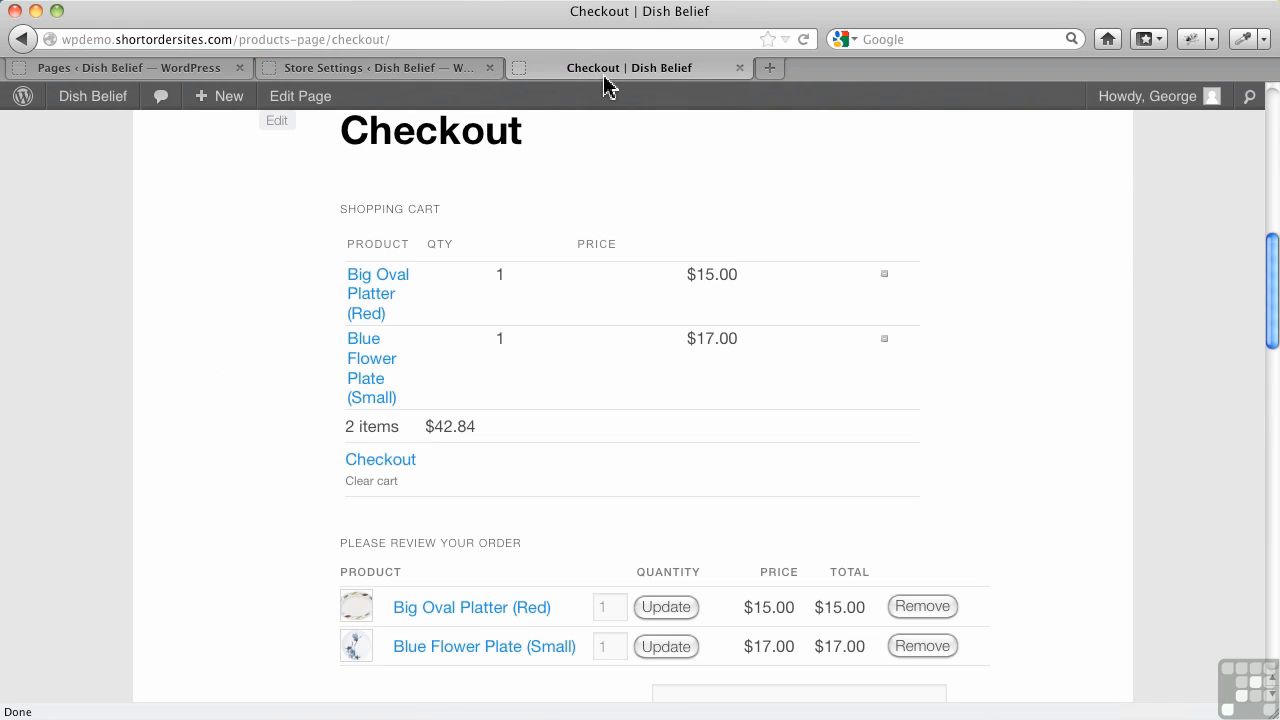
left_click(803, 39)
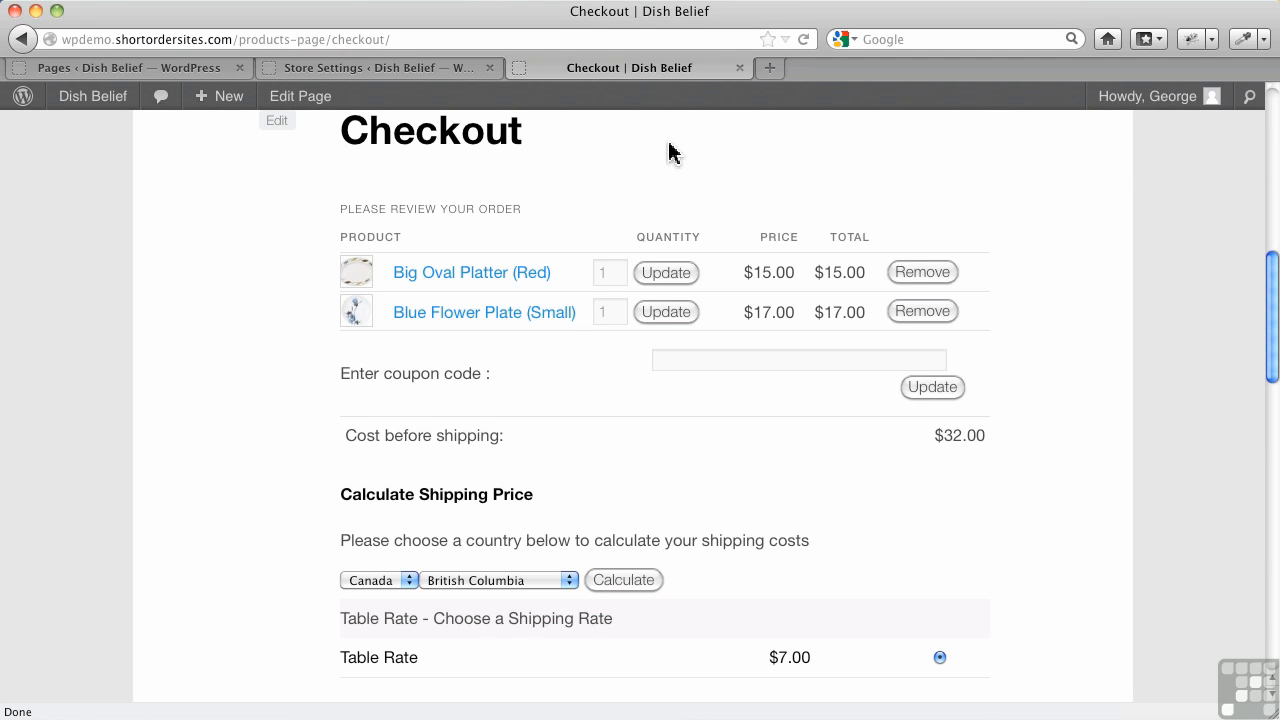
scroll(591, 380, "down", 10)
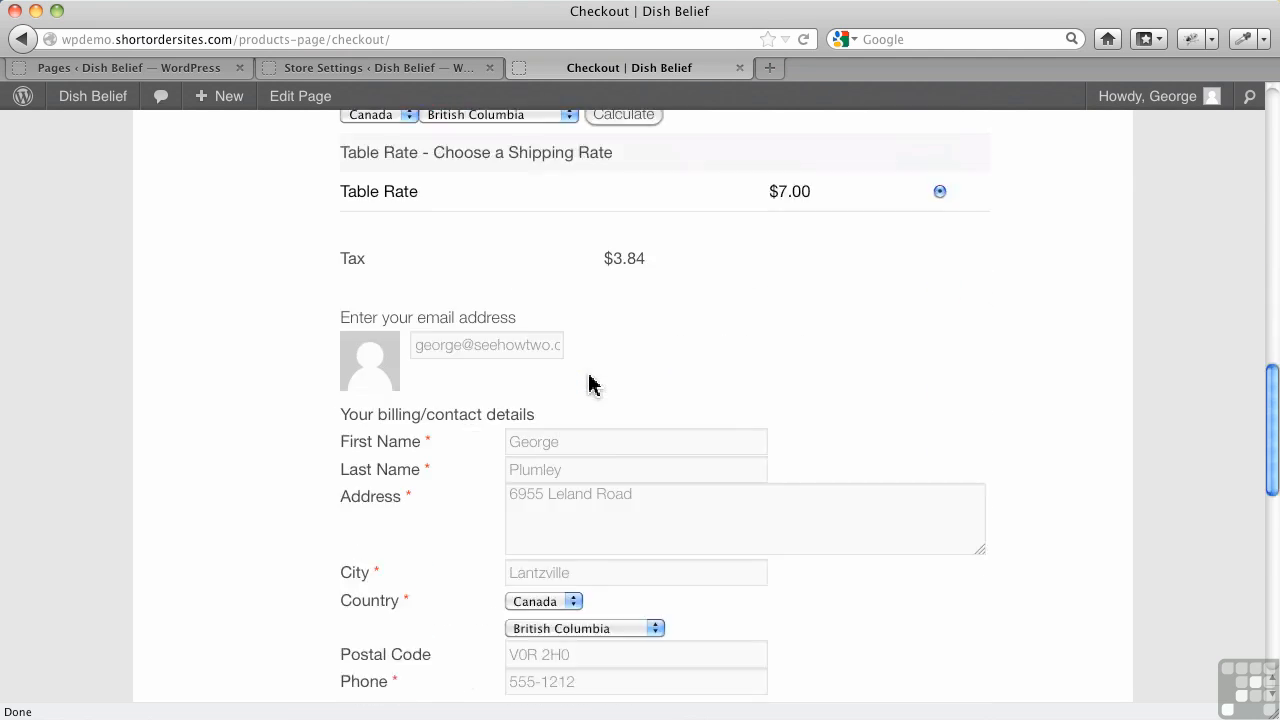
scroll(591, 380, "down", 3)
scroll(591, 380, "up", 8)
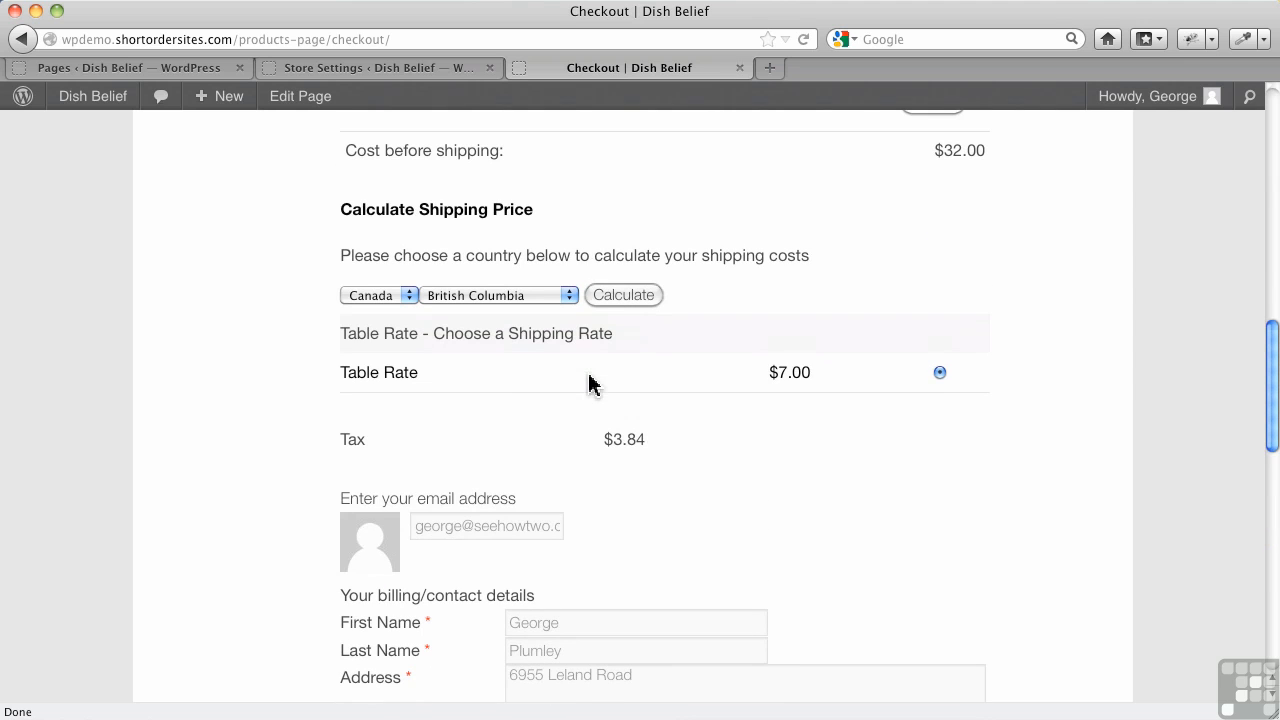
scroll(589, 383, "up", 5)
scroll(588, 383, "up", 2)
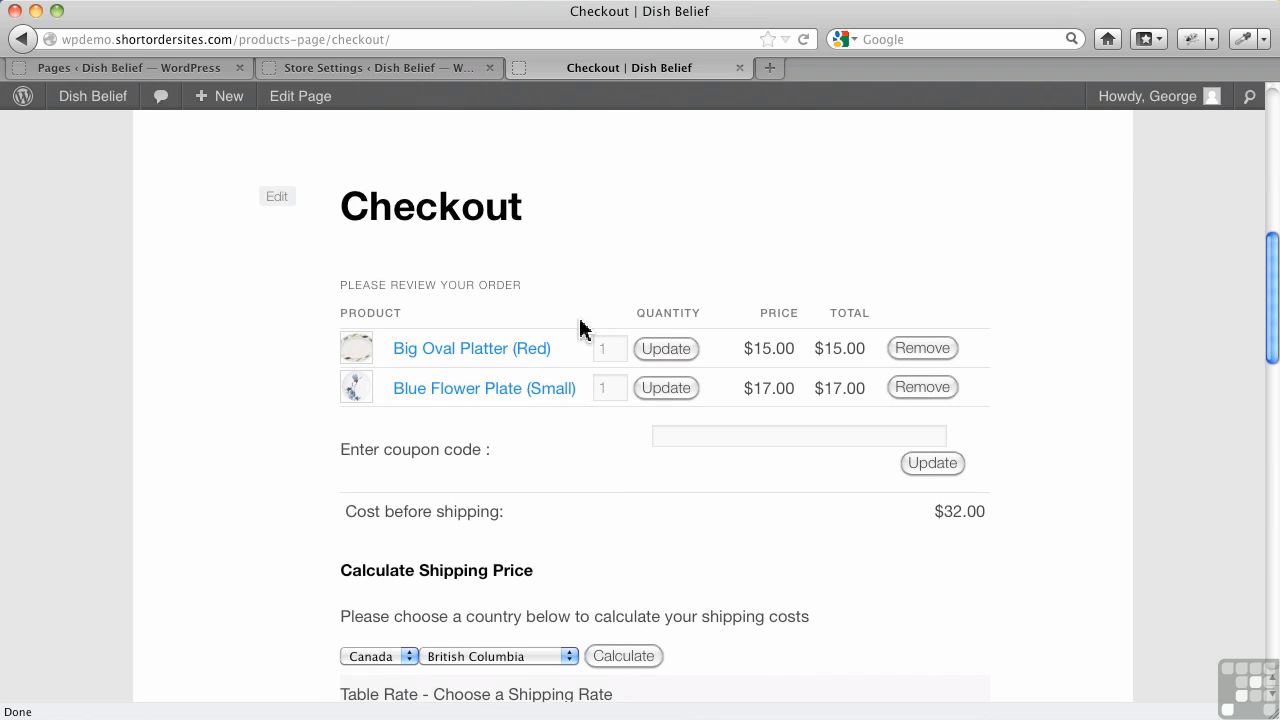
- Open the store's Shipping settings and review the general options and the internal shipping calculators
left_click(328, 72)
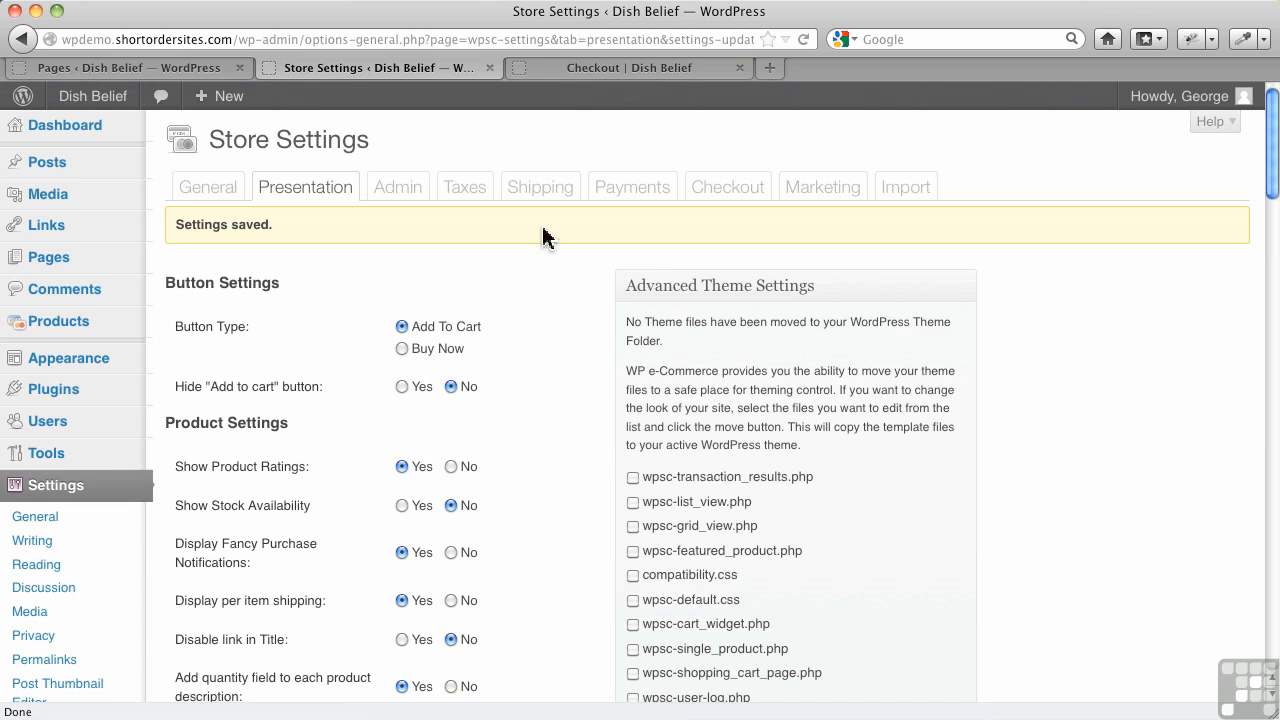
left_click(541, 196)
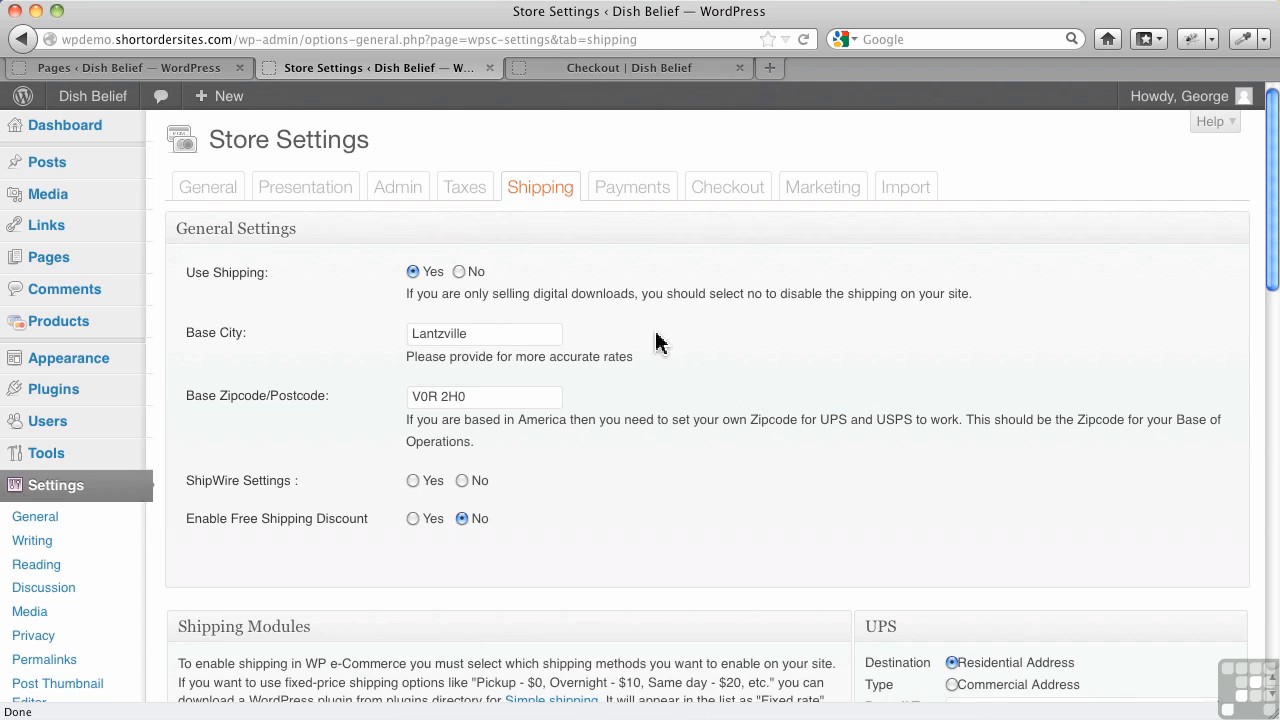
scroll(615, 468, "down", 3)
scroll(437, 603, "down", 3)
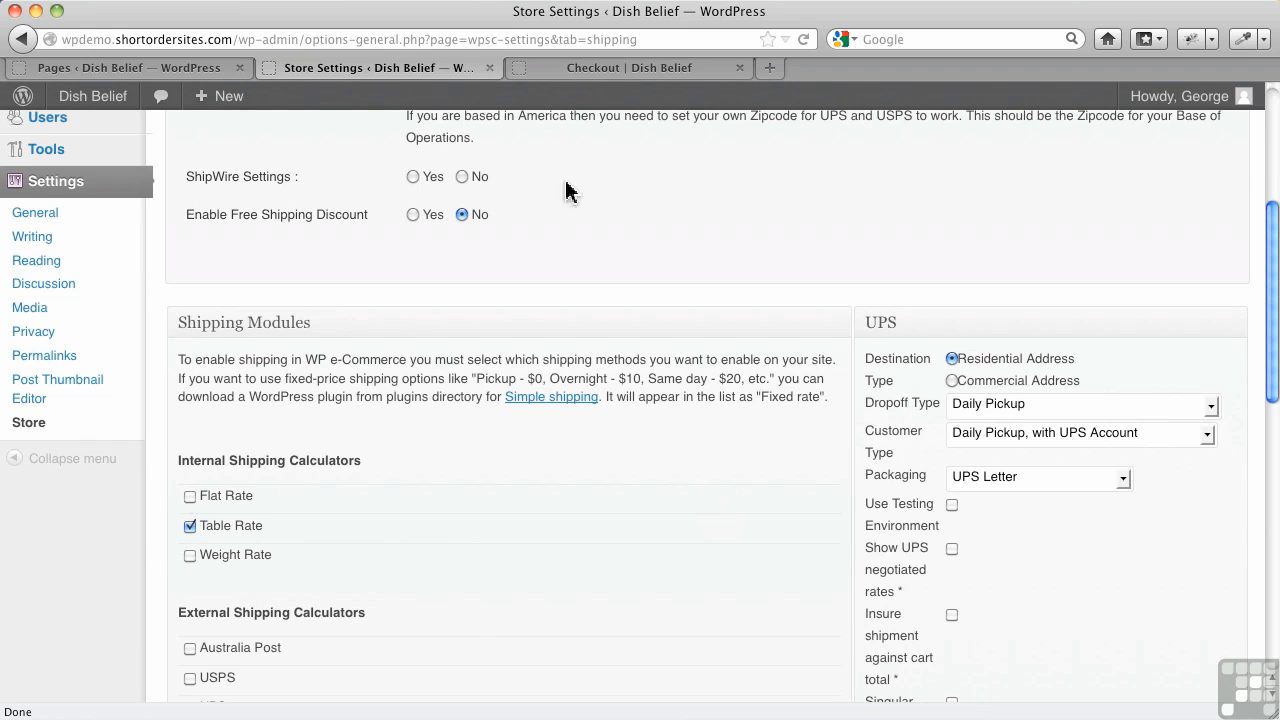
- Switch to the Checkout page and examine the shipping rate, billing/contact details and the Same as billing address option
left_click(634, 70)
scroll(578, 283, "down", 7)
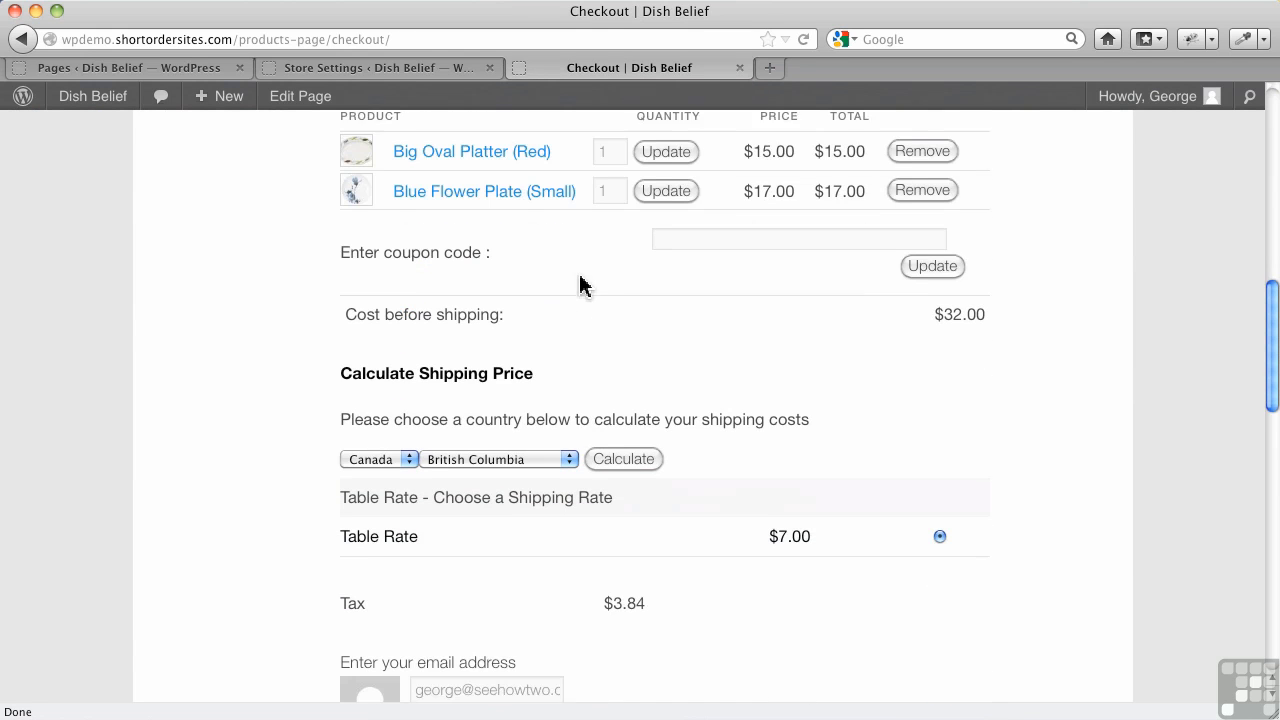
scroll(578, 310, "down", 7)
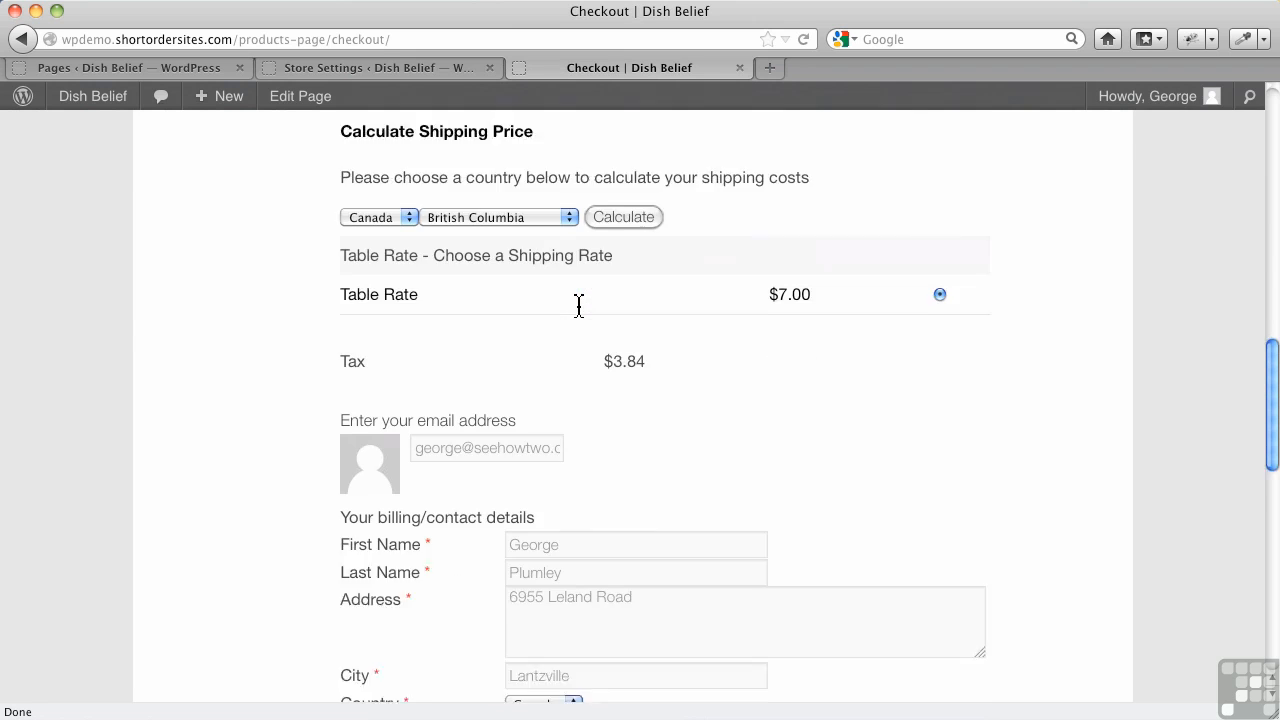
scroll(578, 312, "down", 2)
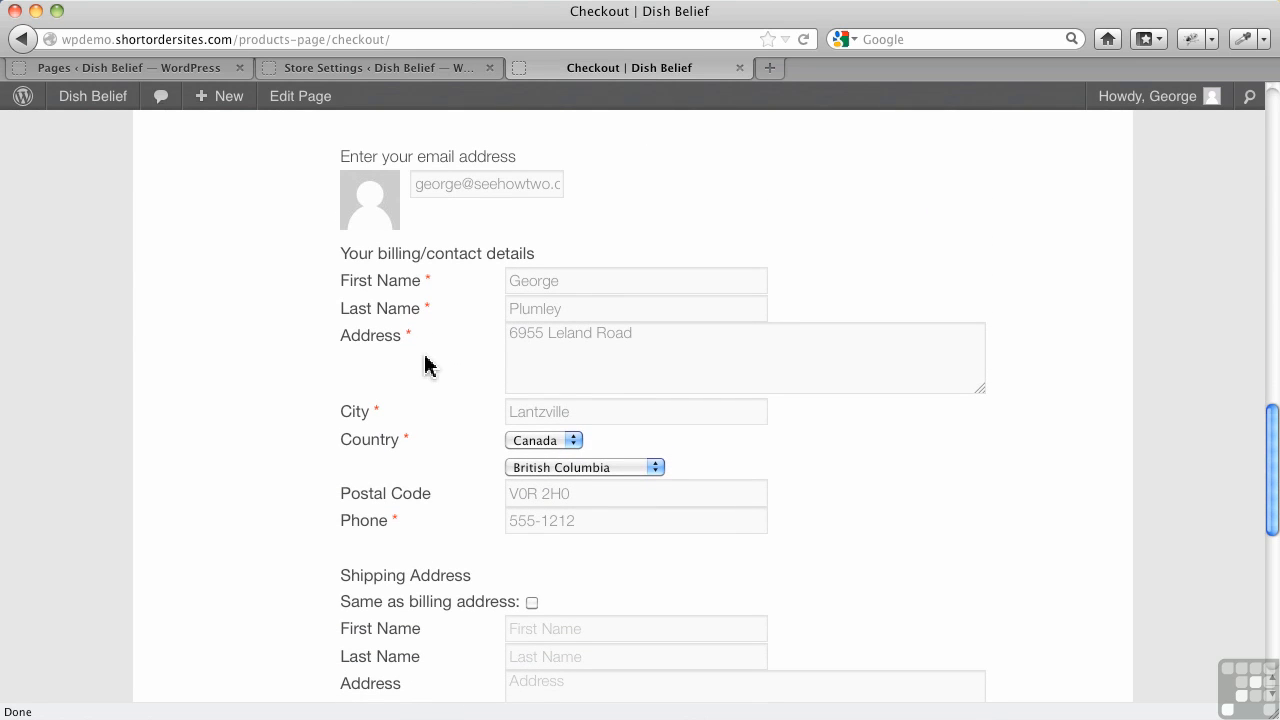
- Tick Same as billing address under Shipping Address, check the shortened form, and untick it to bring back the separate shipping fields
scroll(425, 365, "down", 4)
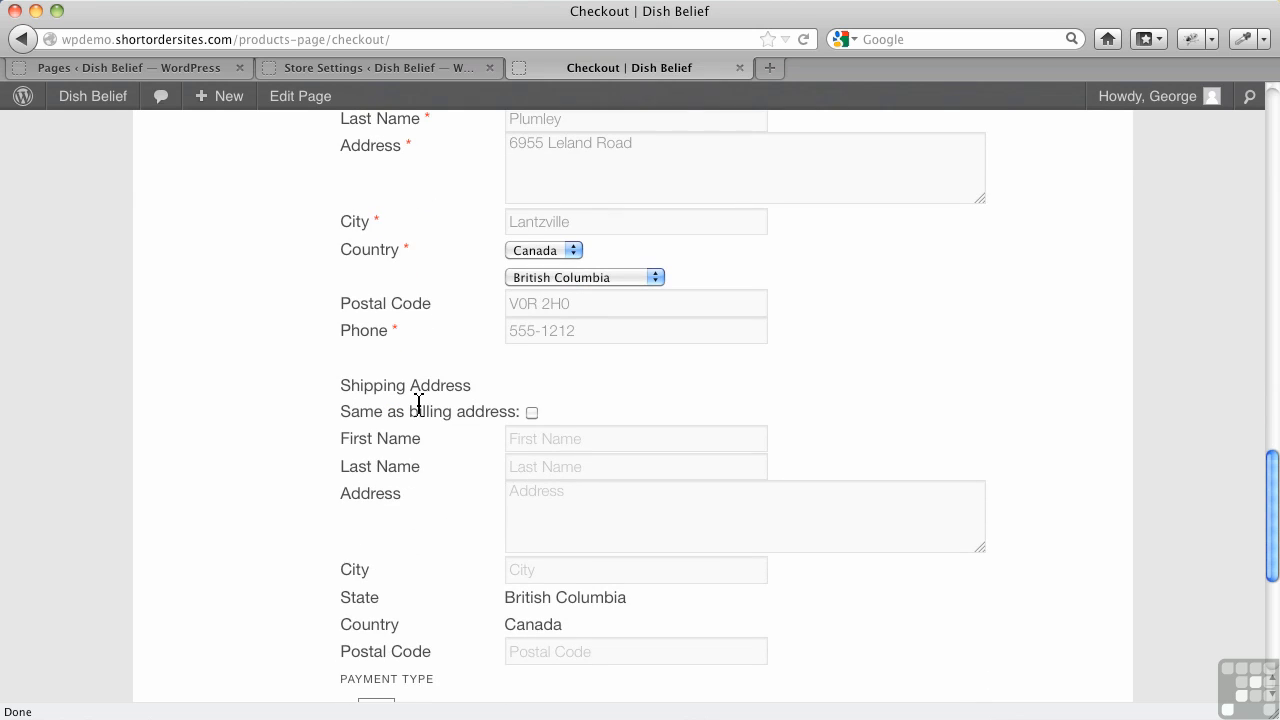
left_click(531, 412)
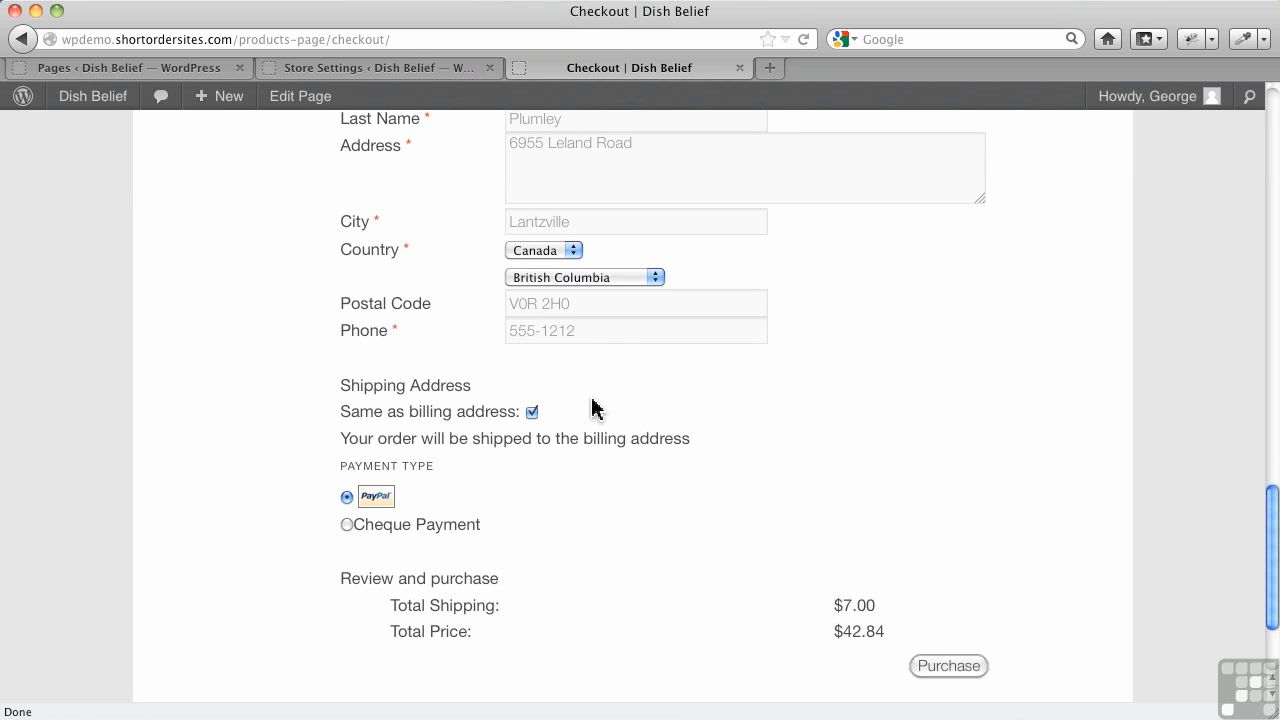
scroll(592, 408, "up", 4)
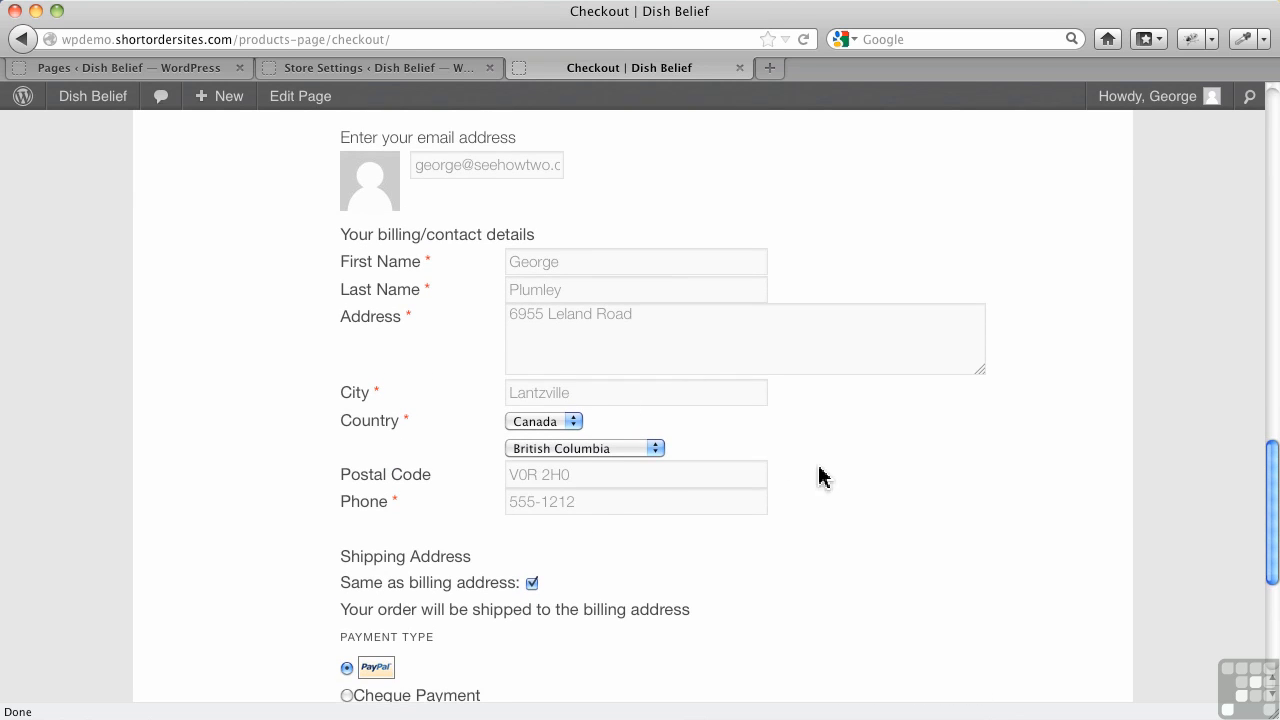
scroll(790, 522, "down", 2)
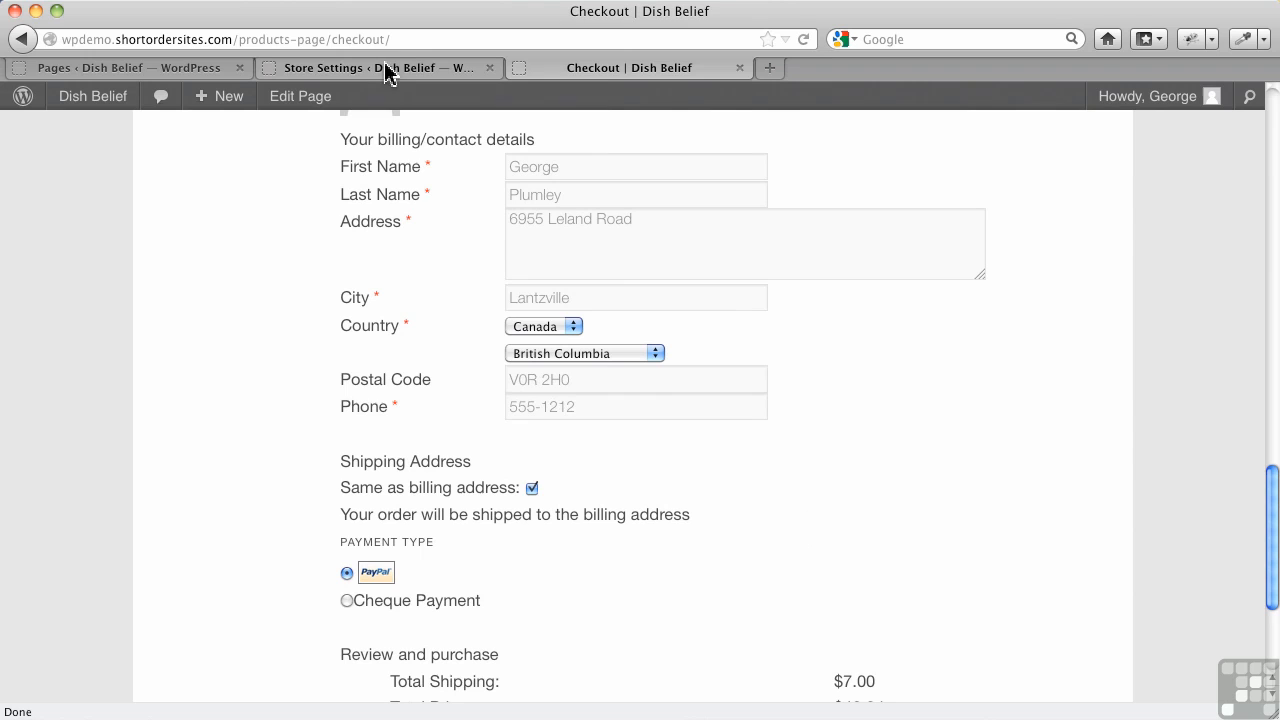
left_click(531, 489)
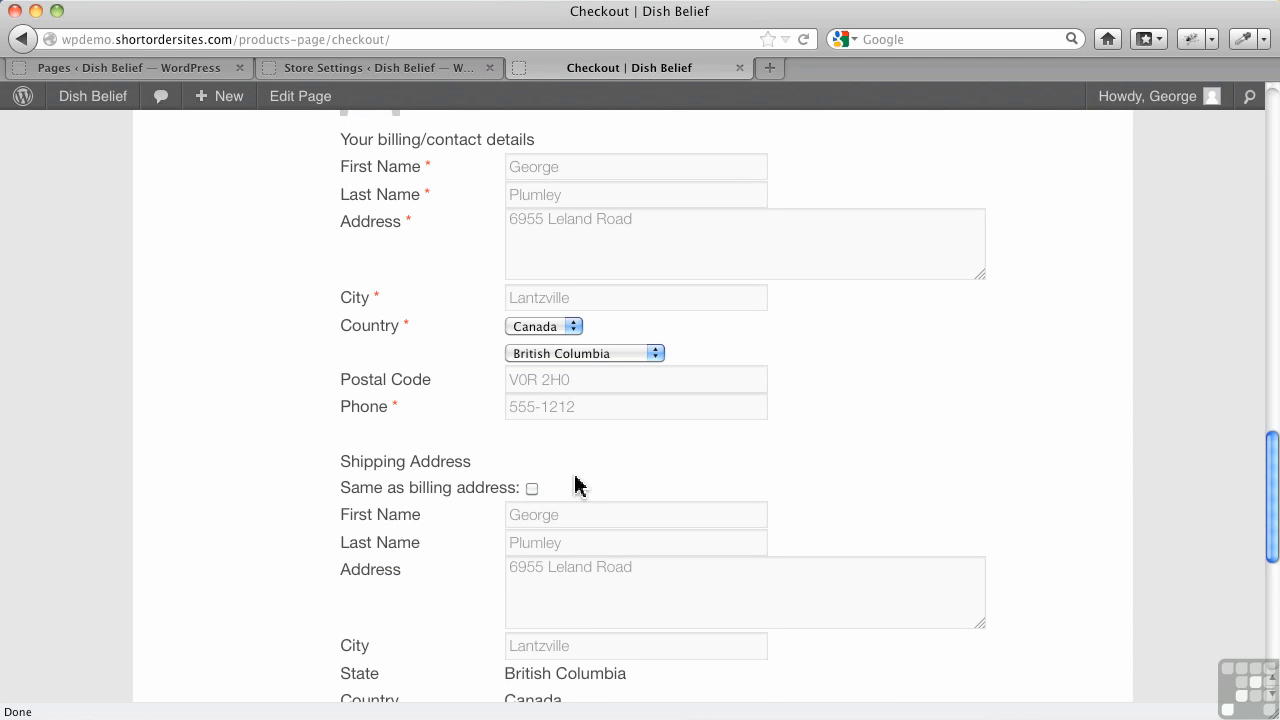
- Review the rest of the Checkout page, from the payment types and purchase totals back up to the order table and coupon field
scroll(575, 487, "down", 8)
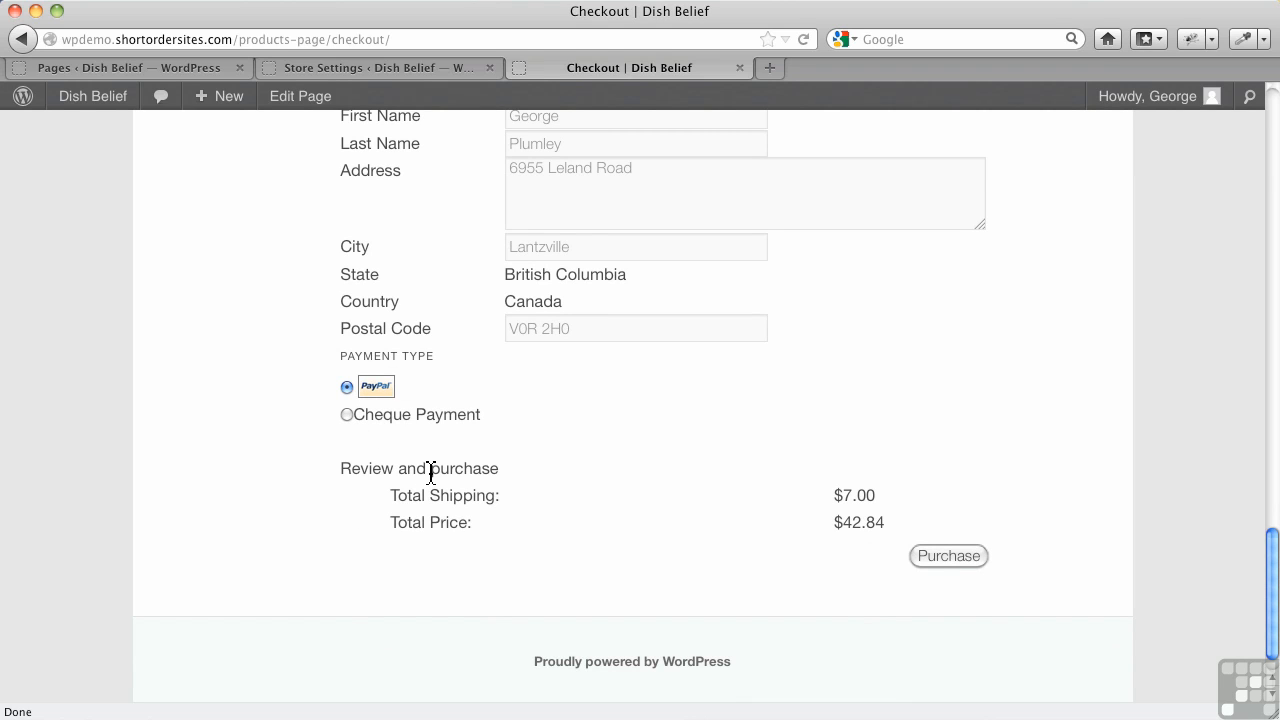
scroll(563, 500, "up", 15)
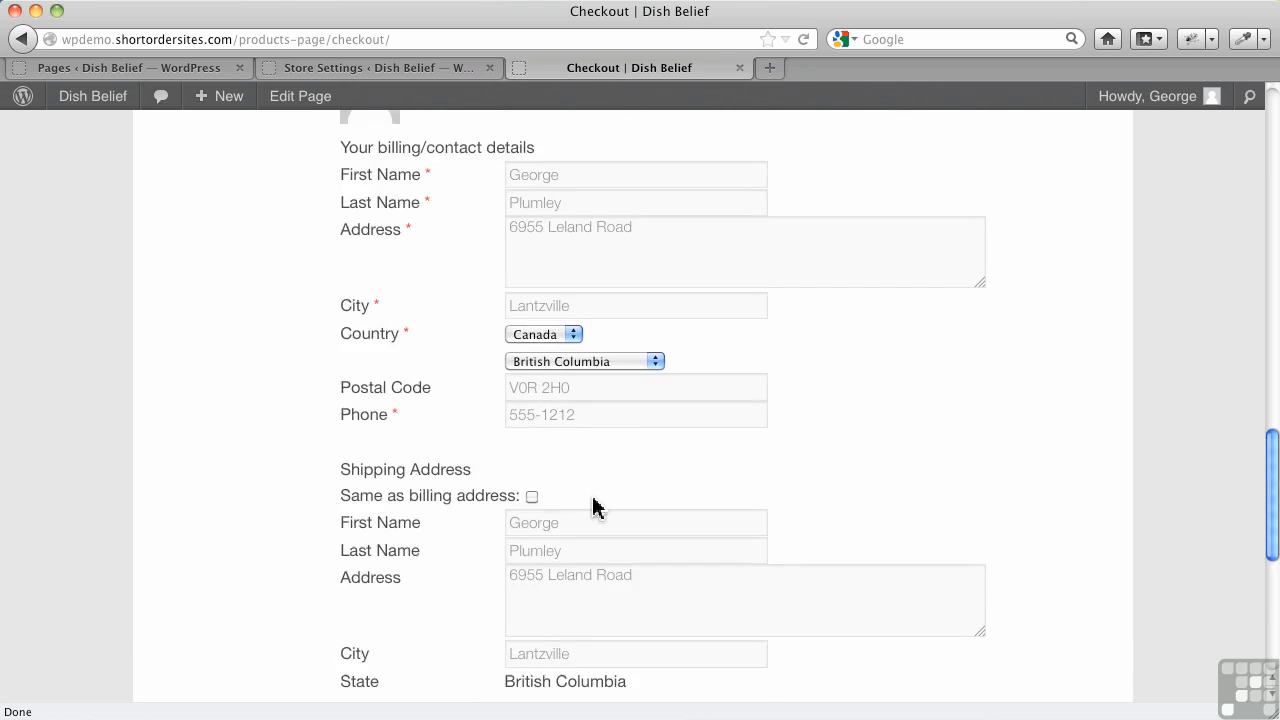
scroll(594, 506, "up", 10)
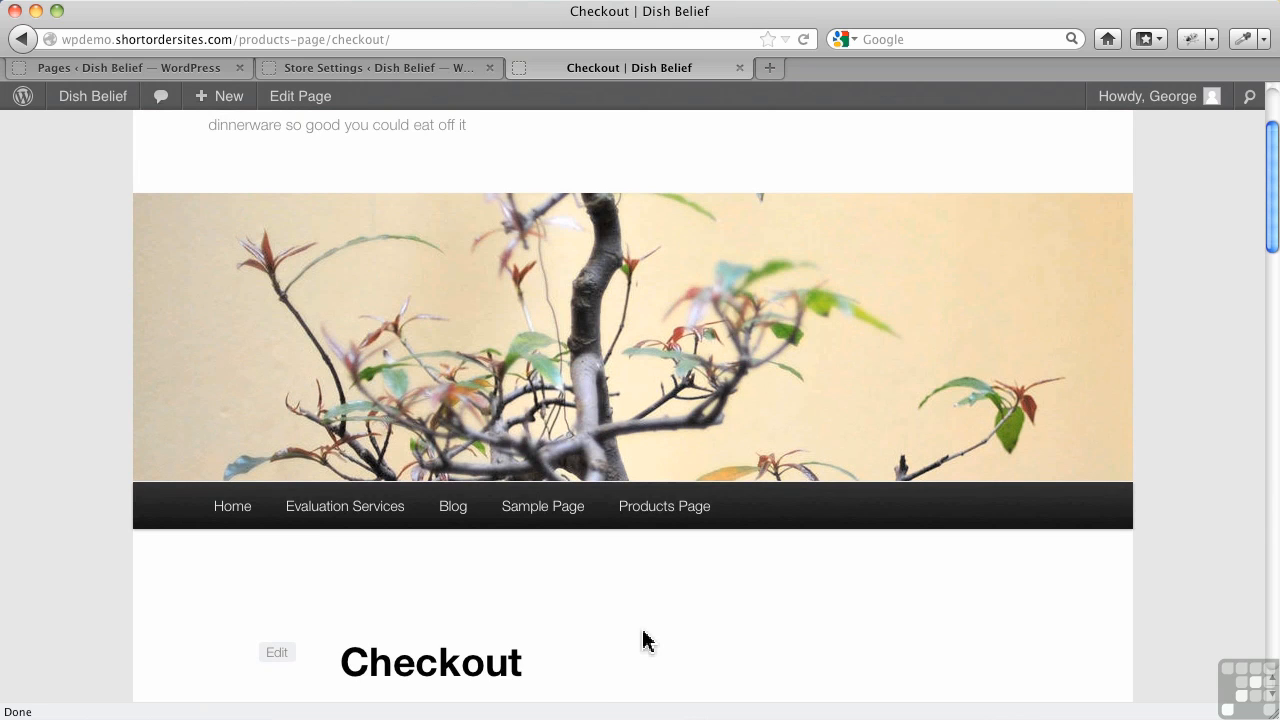
scroll(643, 640, "down", 8)
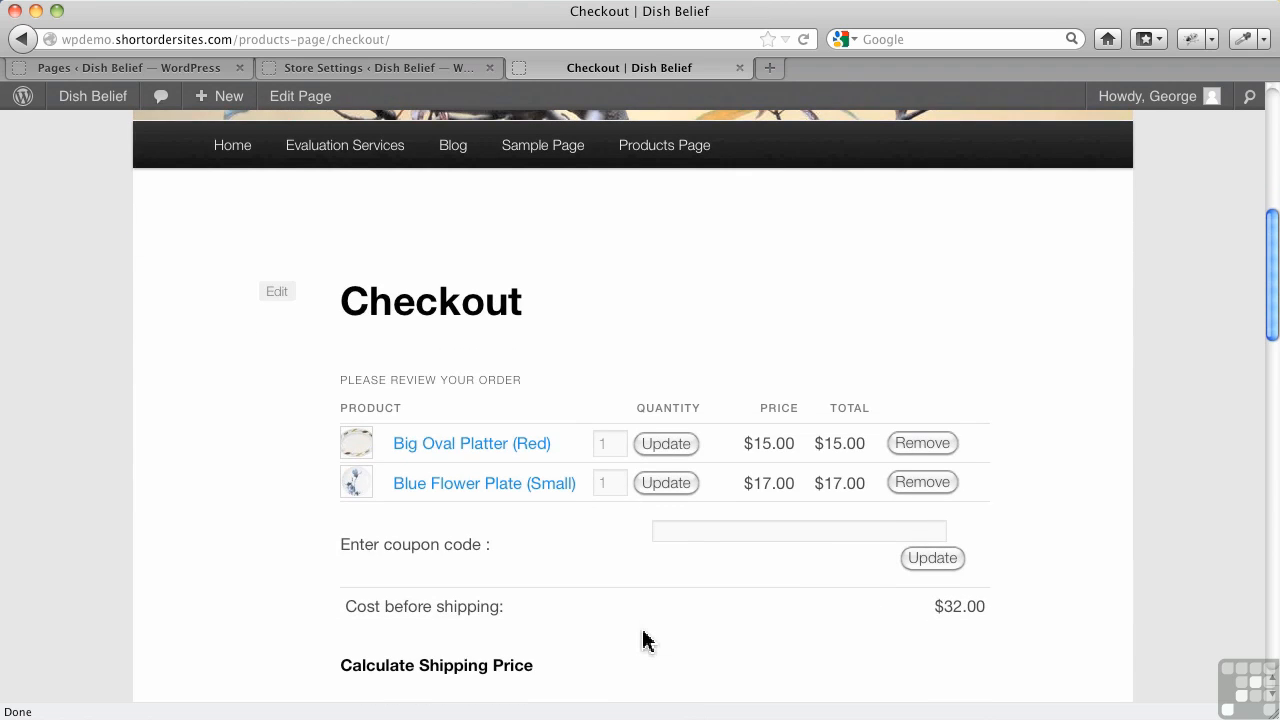